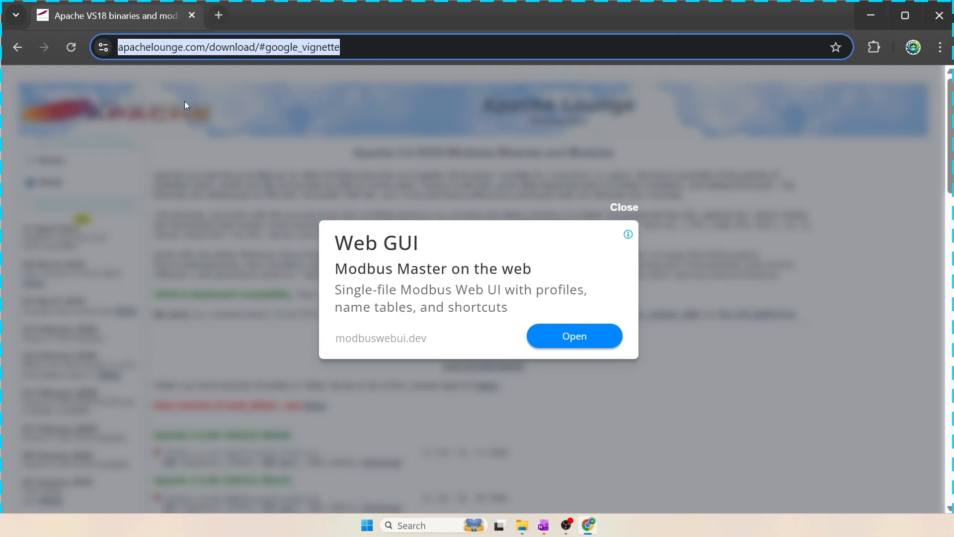
Dismiss the ad on the Apache Lounge download page and scroll to the Visual C++ Redistributable note
left_click(623, 208)
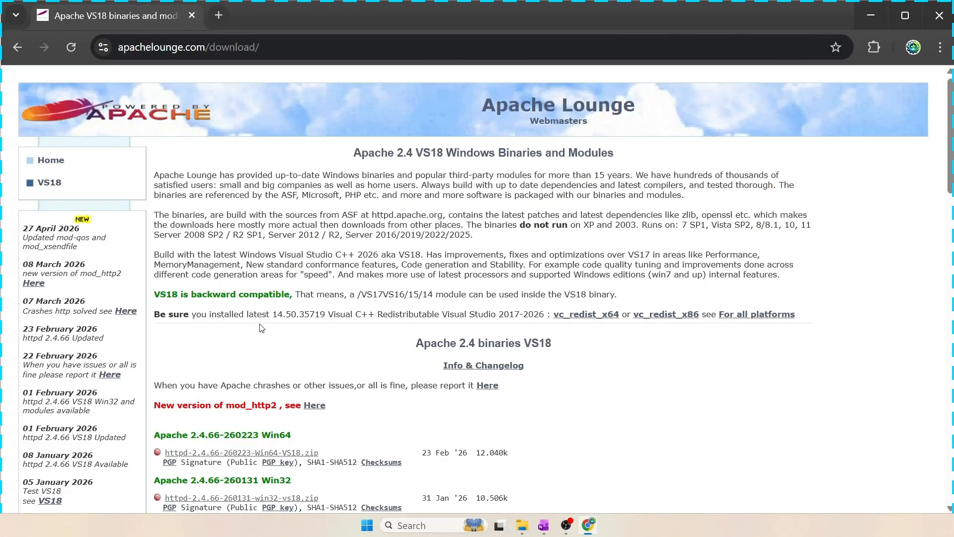
scroll(263, 328, "down", 3)
left_click_drag(155, 165, 188, 164)
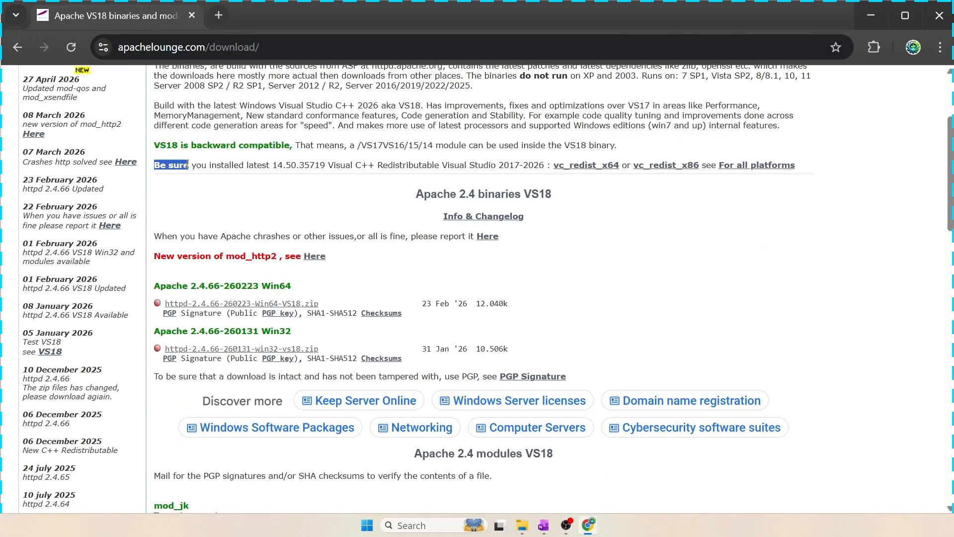
left_click(273, 165)
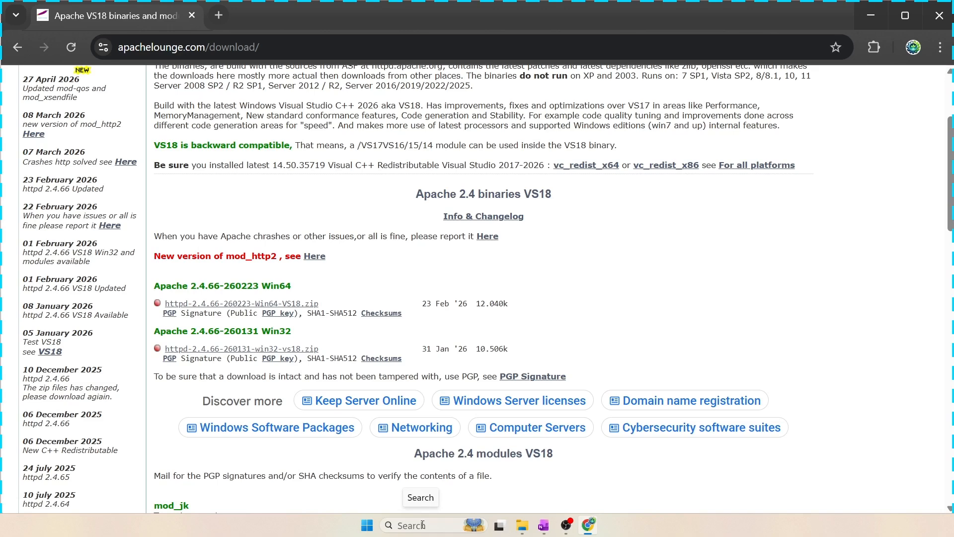
Open System Information to check the system type, then close it
left_click(412, 527)
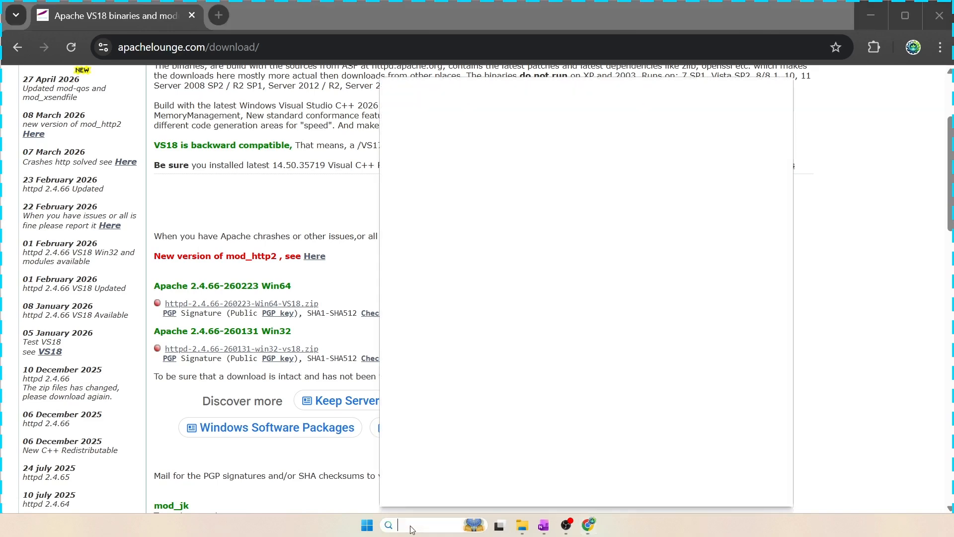
type("system informa")
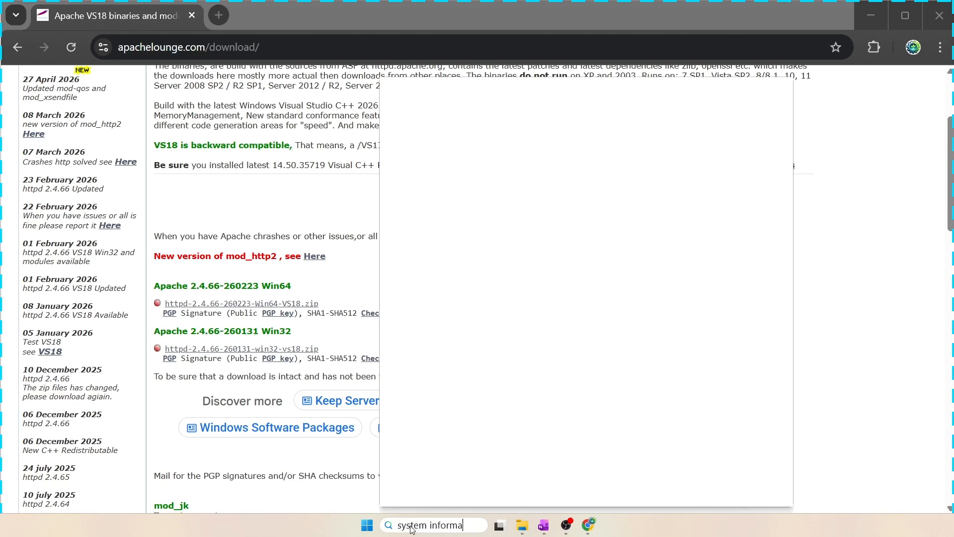
type("tion")
key("Return")
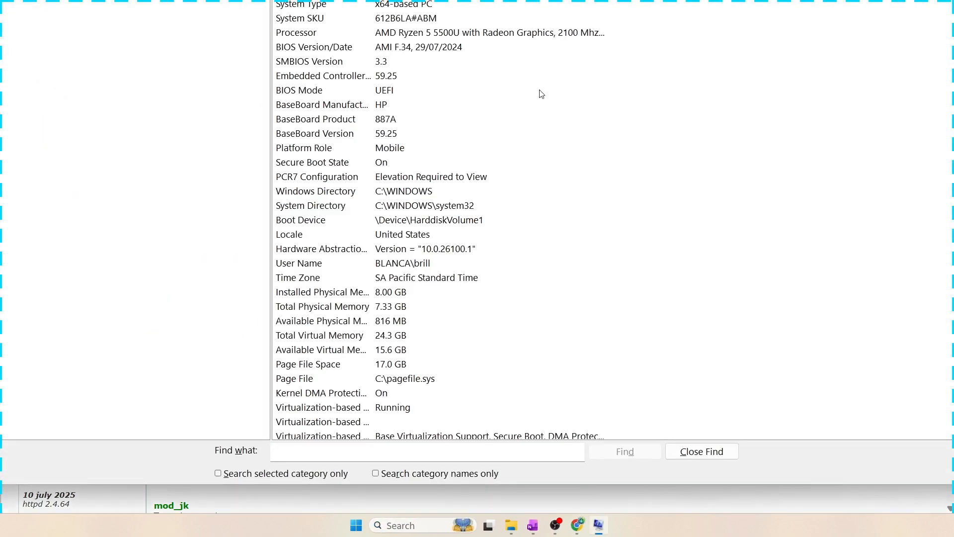
left_click_drag(597, 0, 547, 12)
left_click(284, 158)
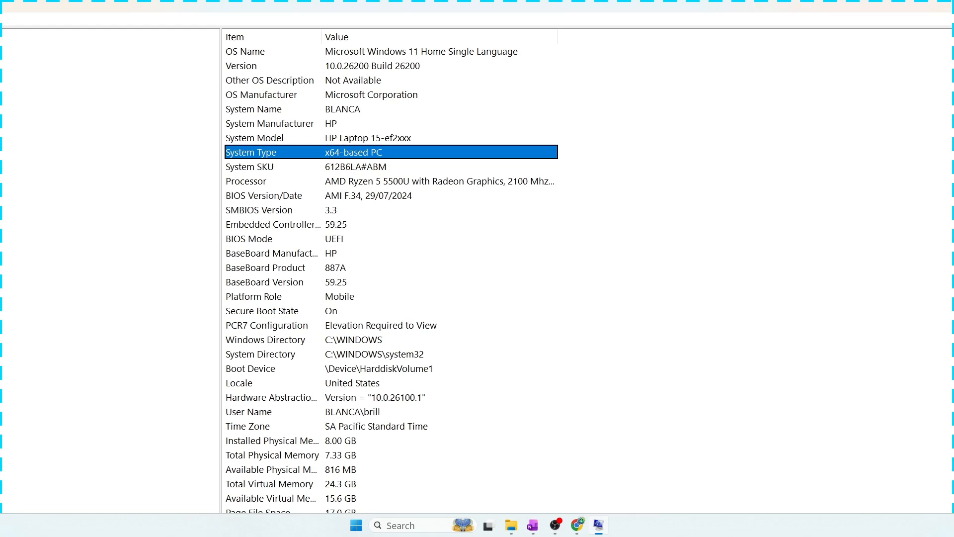
key("alt+F4")
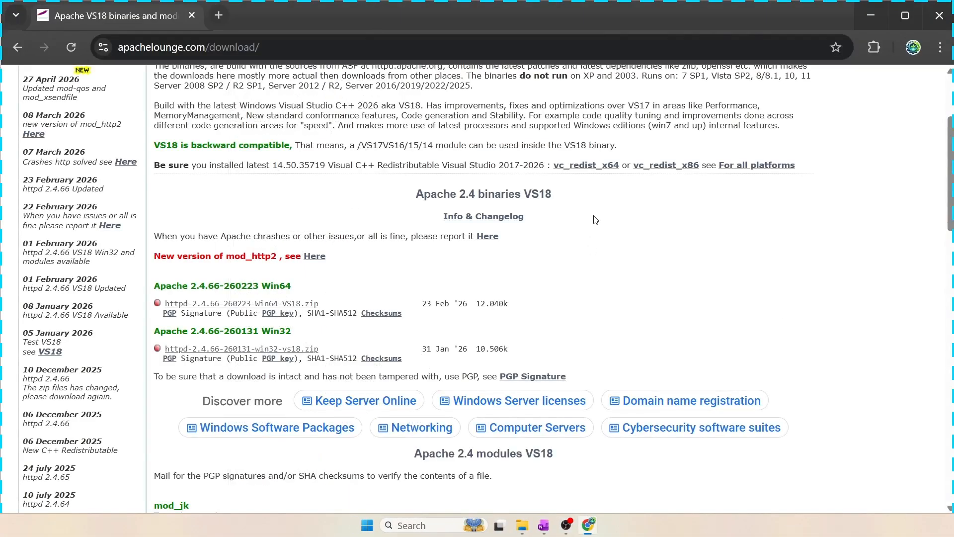
Download the vc_redist_x64 installer and the httpd-2.4.66-260223-Win64-VS18.zip package
left_click(585, 170)
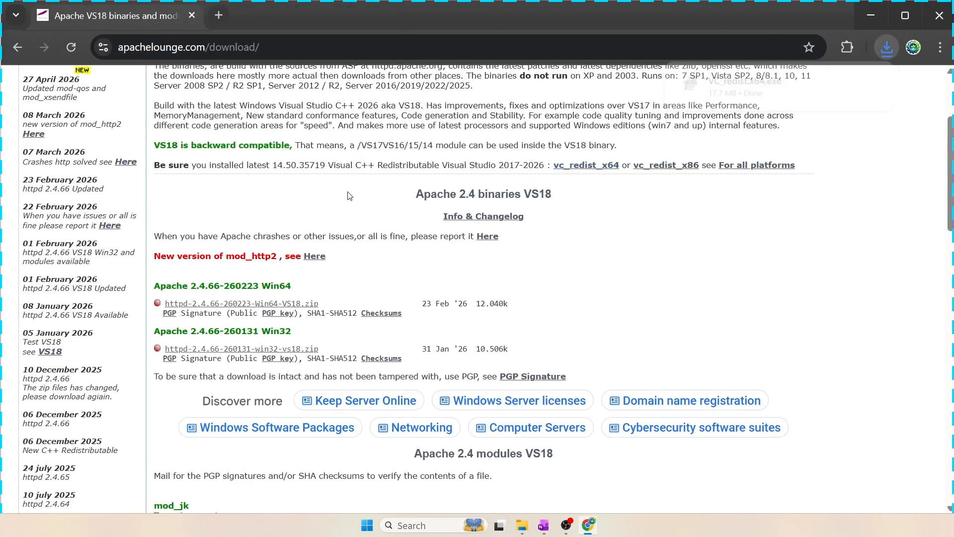
scroll(349, 196, "down", 1)
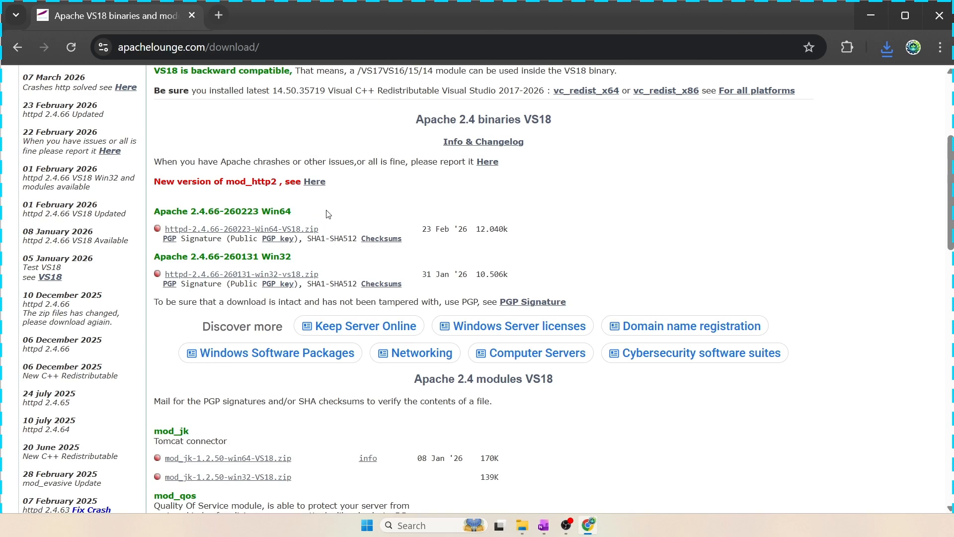
left_click(222, 231)
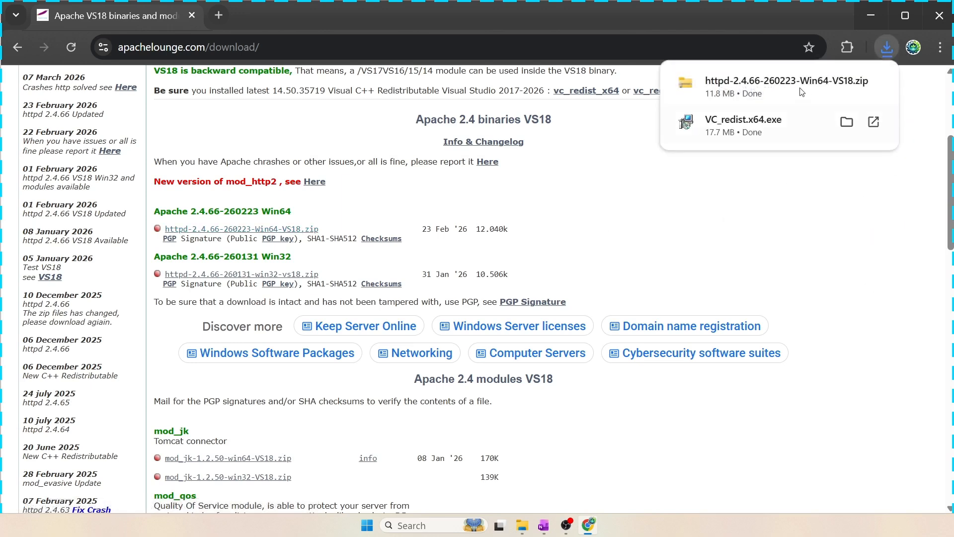
Open the Downloads folder containing the downloaded files and select the redistributable installer
left_click(848, 84)
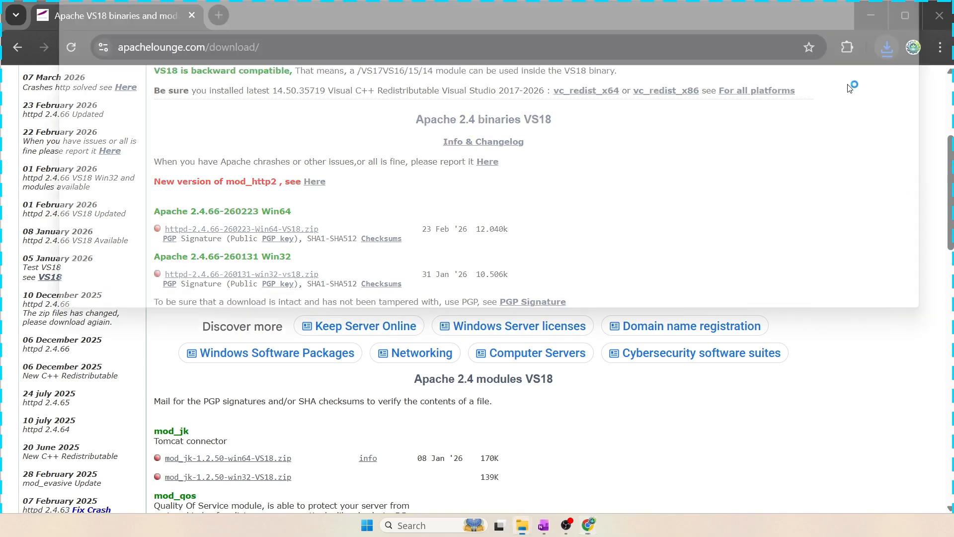
left_click_drag(526, 0, 513, 14)
left_click(409, 167)
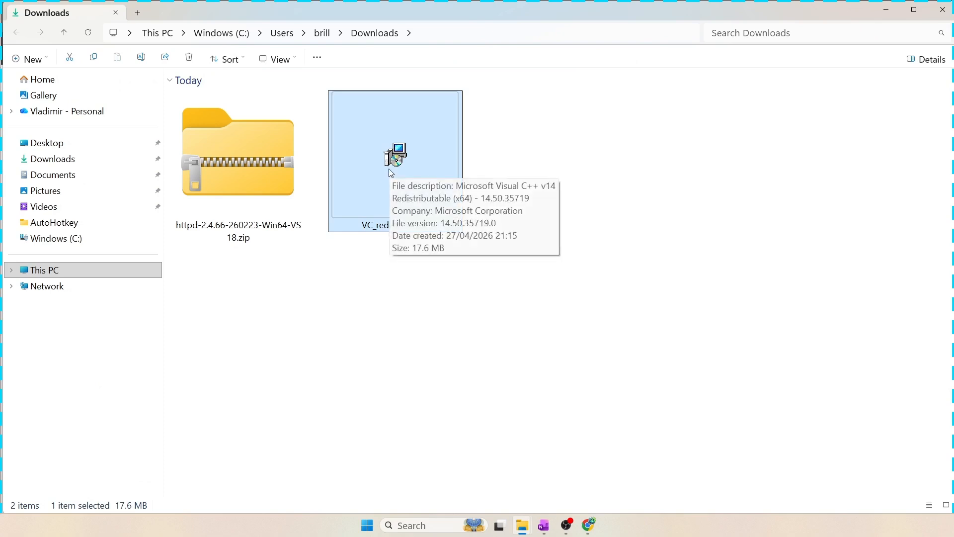
Run VC_redist.x64.exe and cancel its modify setup
double_click(391, 163)
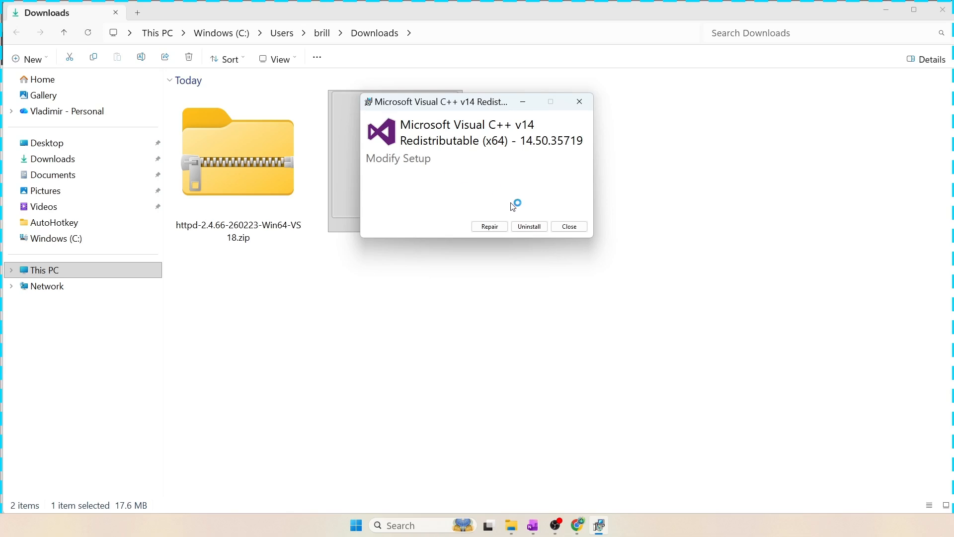
left_click_drag(473, 103, 377, 94)
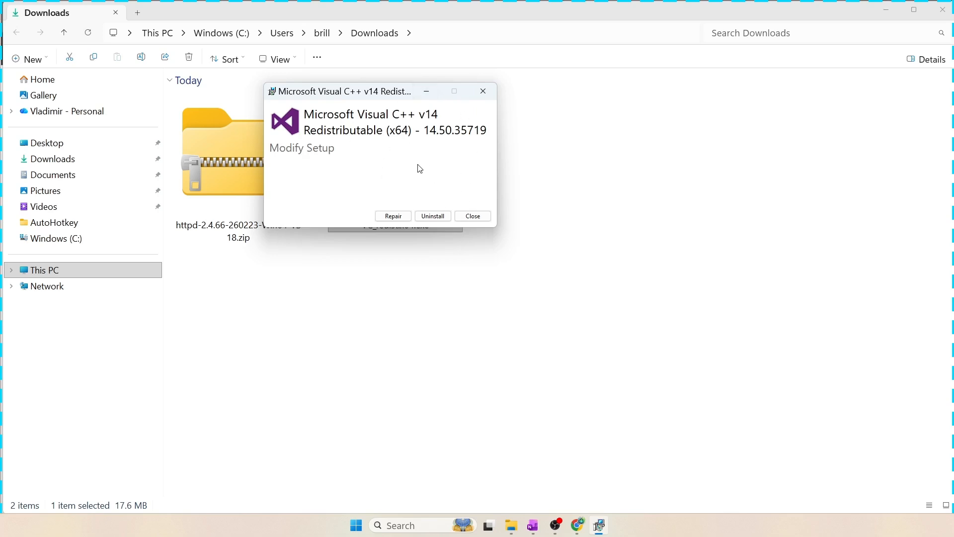
left_click(473, 217)
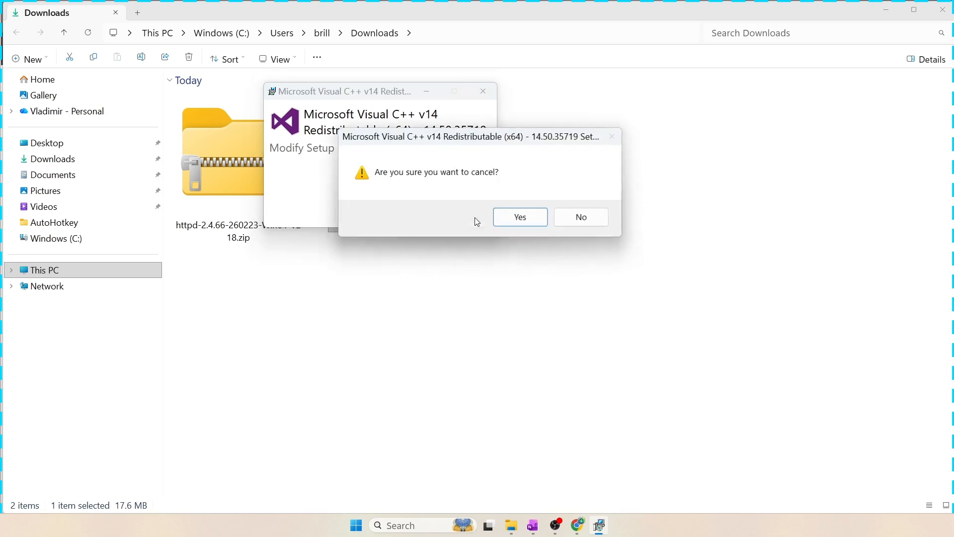
left_click(511, 218)
Extract httpd-2.4.66-260223-Win64-VS18.zip into C:\
left_click(259, 200)
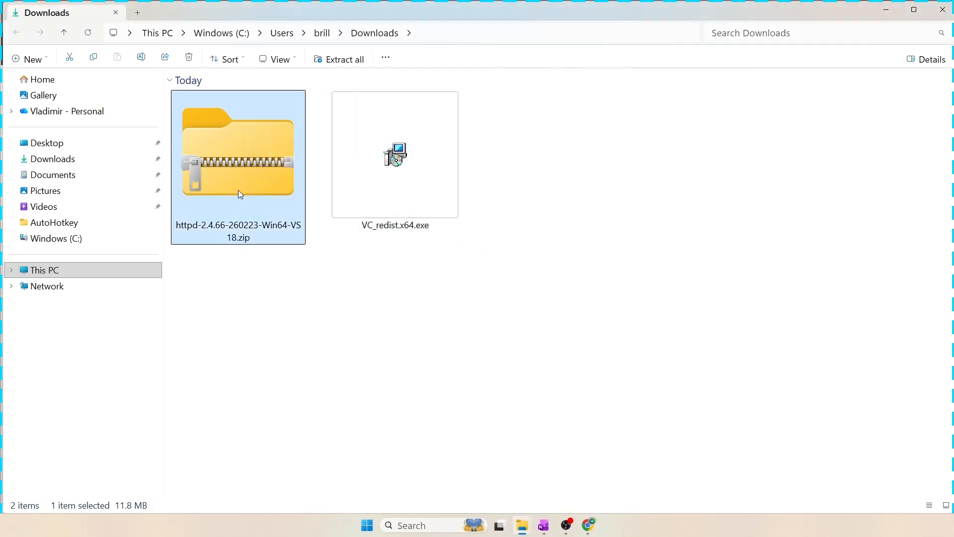
right_click(226, 144)
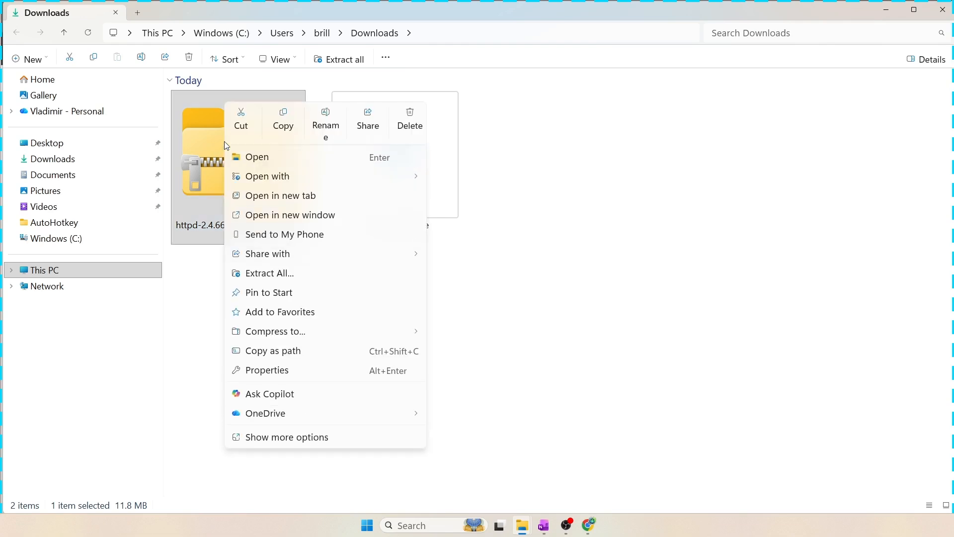
left_click(294, 278)
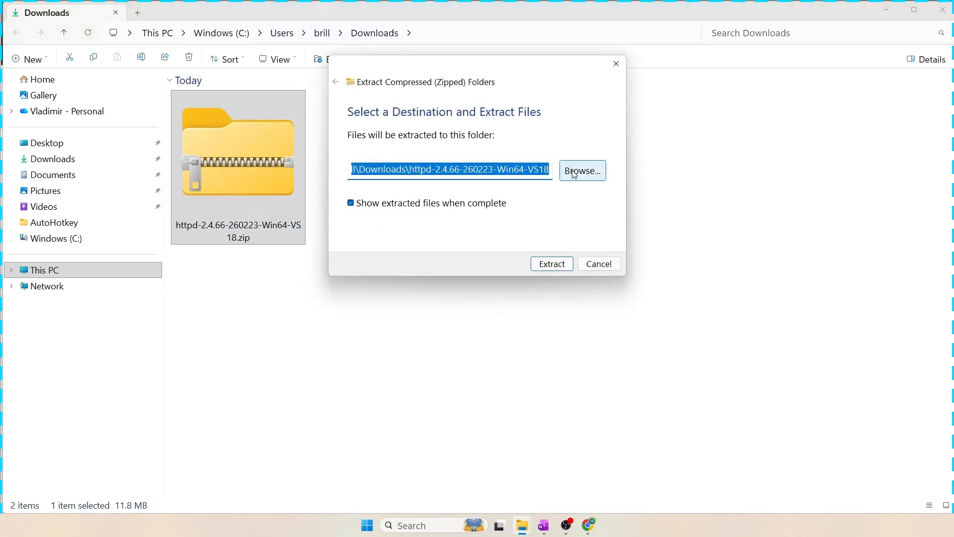
left_click(575, 174)
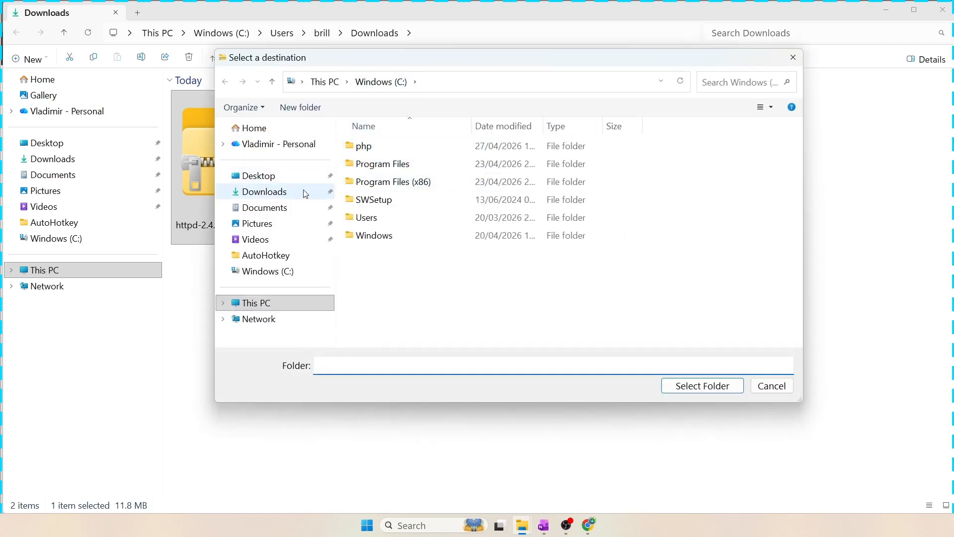
left_click(276, 278)
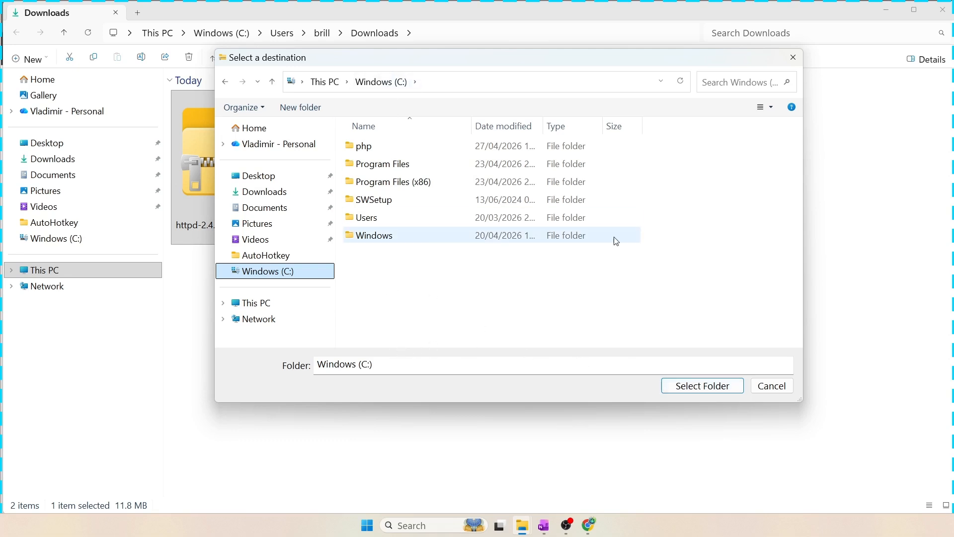
left_click(702, 388)
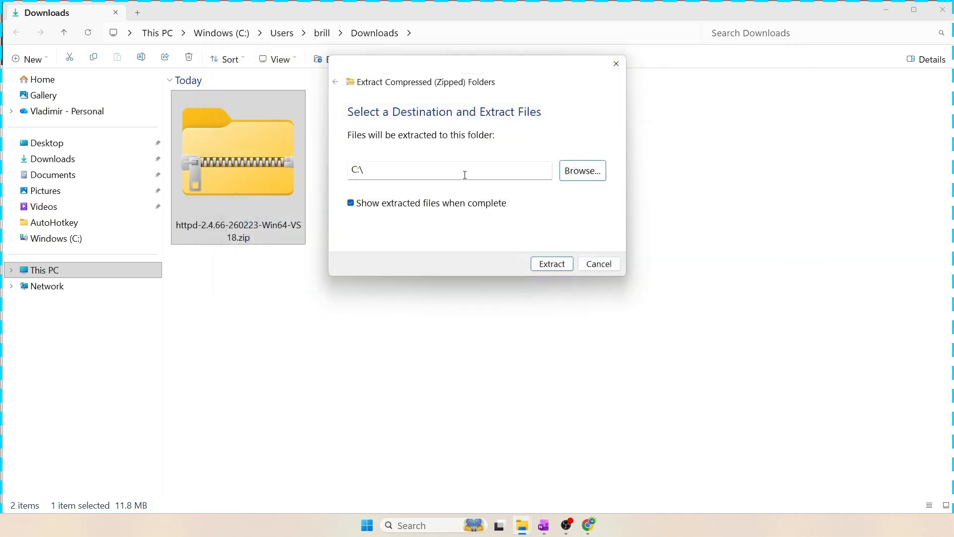
left_click(555, 265)
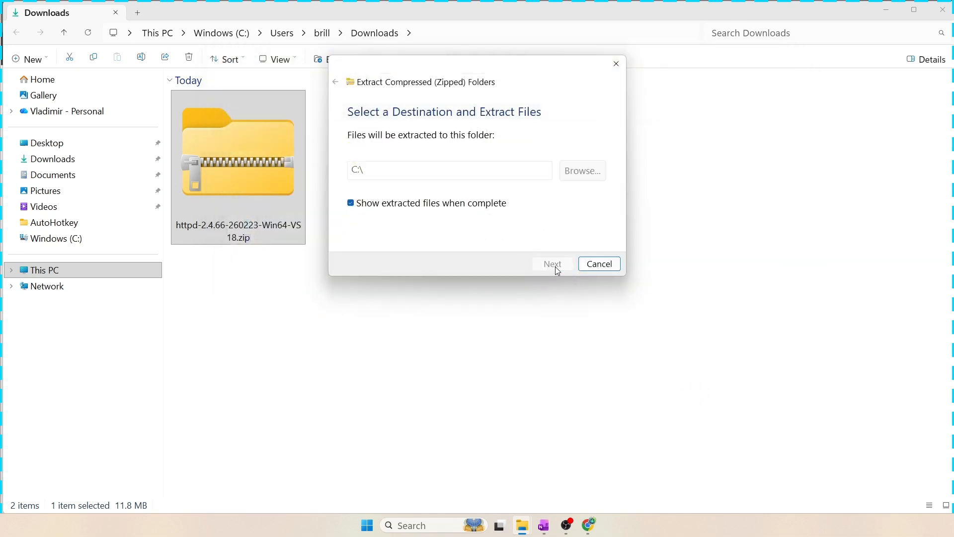
Examine the extracted Apache24 folder in the C: drive
left_click_drag(121, 41, 479, 102)
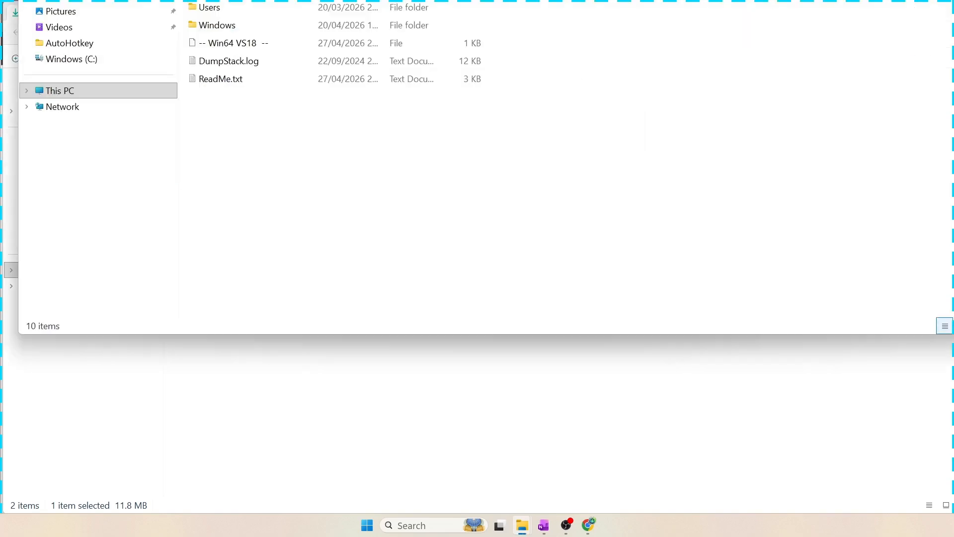
left_click_drag(466, 62, 461, 16)
left_click(264, 91)
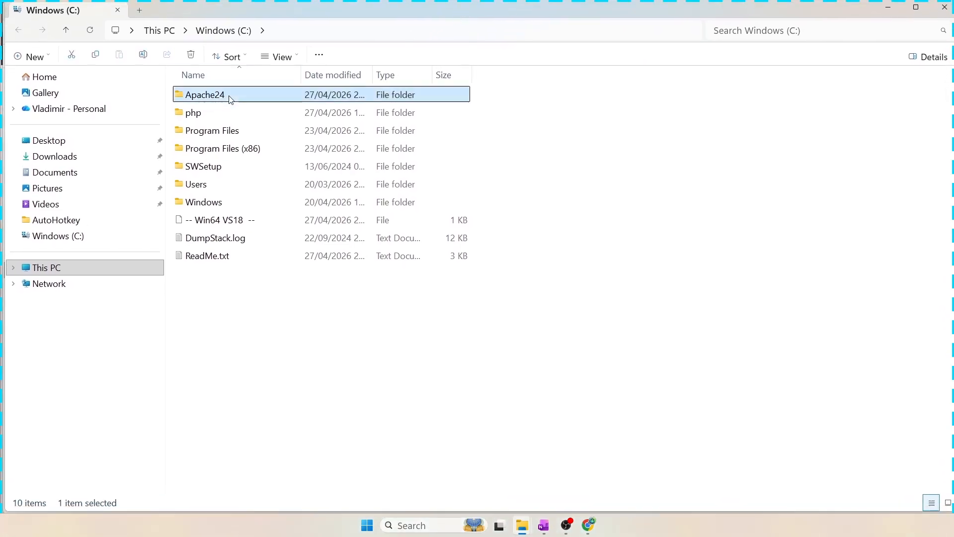
left_click(489, 371)
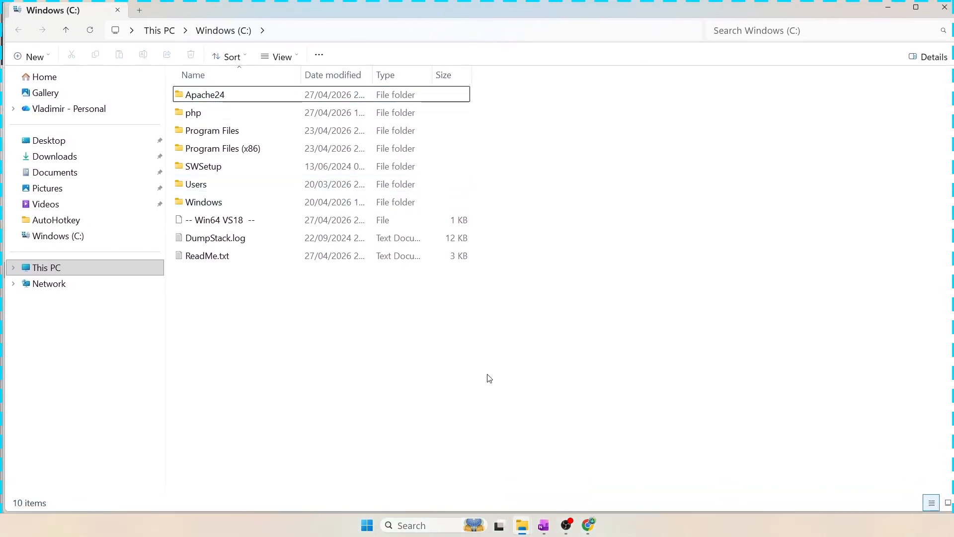
Open Command Prompt as administrator
left_click(416, 526)
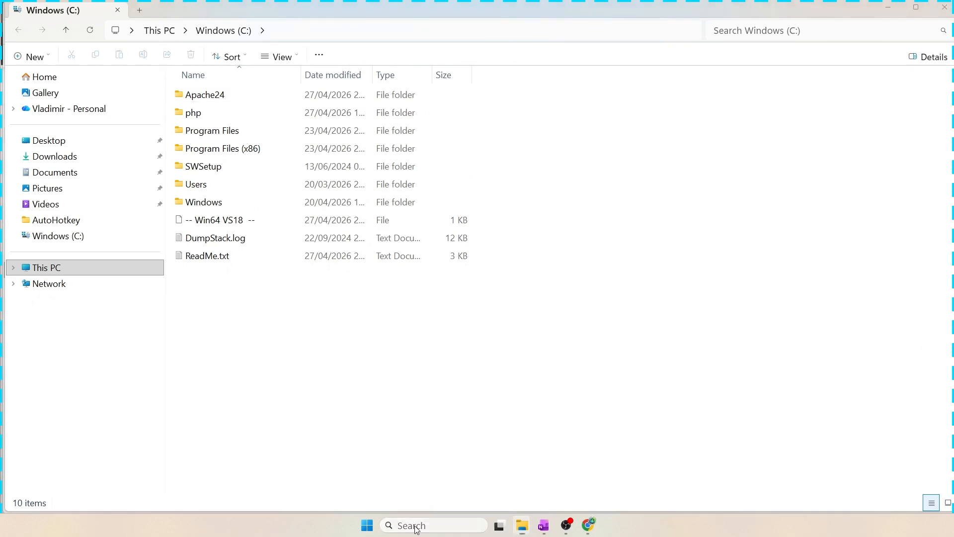
type("cmd")
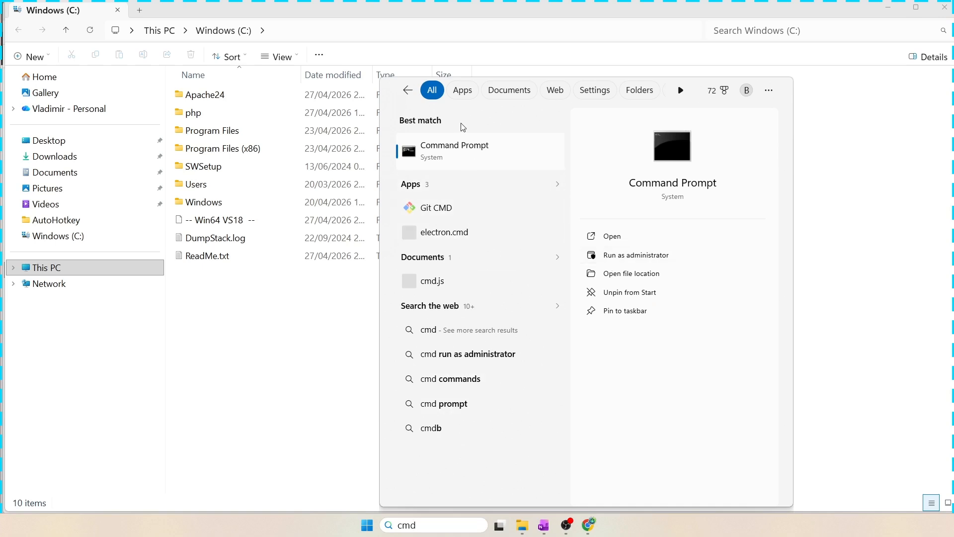
left_click(624, 258)
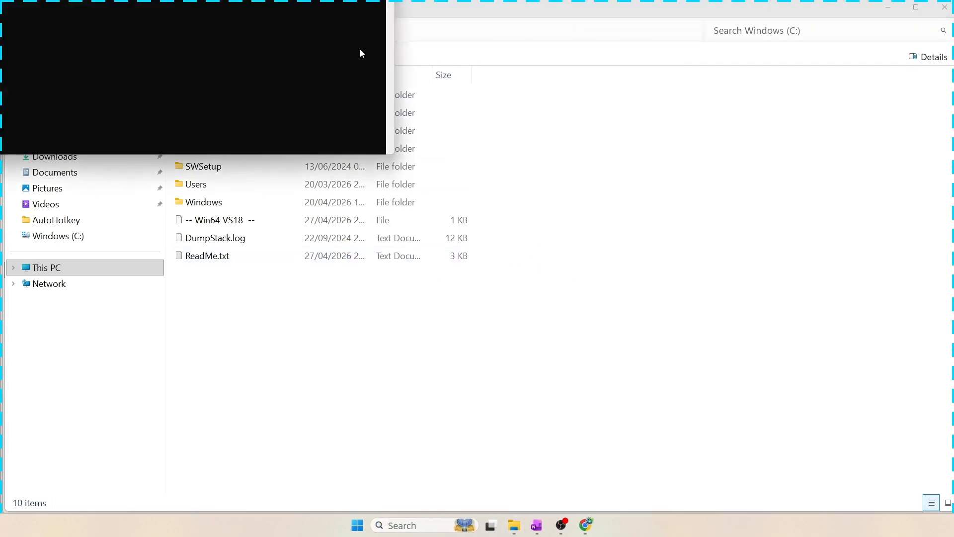
left_click_drag(384, 21, 562, 99)
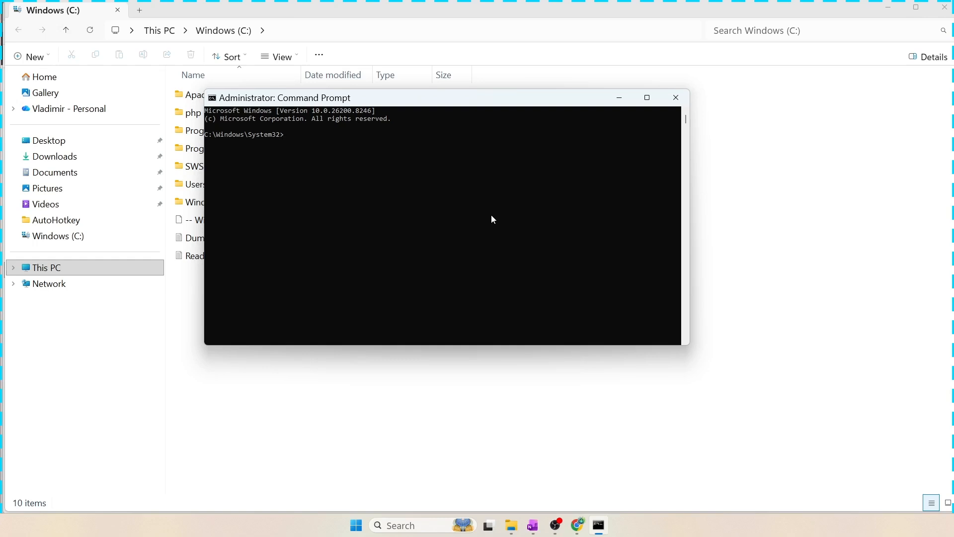
Change the directory to C:\Apache24\bin
type("cd C")
type(":\\Apache24\\bin")
key("Return")
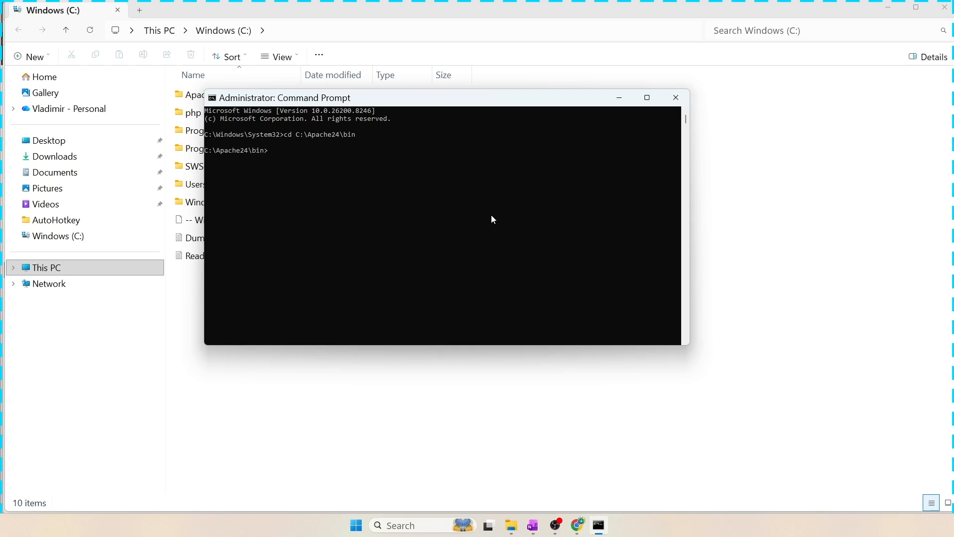
Start the Apache server by running httpd, then close the Command Prompt window
type("httpd")
key("Return")
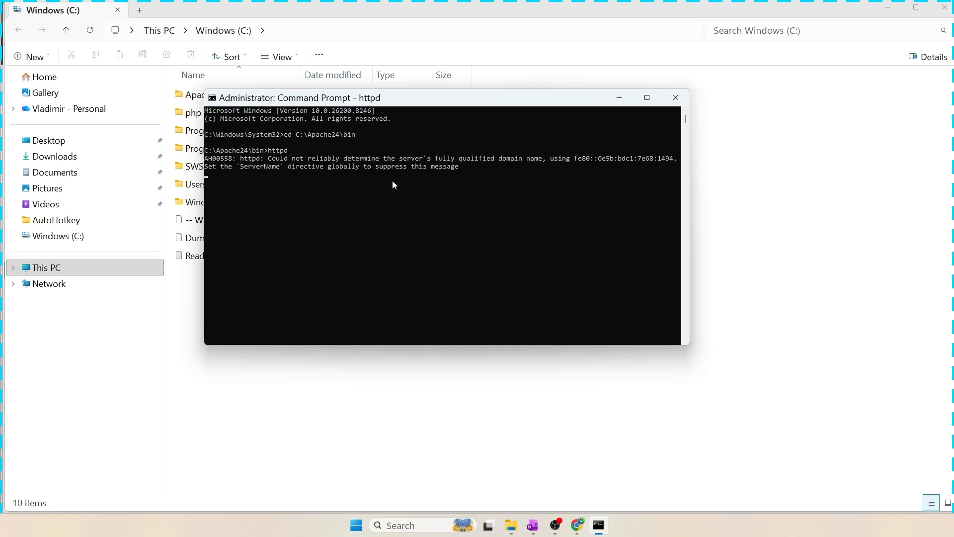
left_click(678, 97)
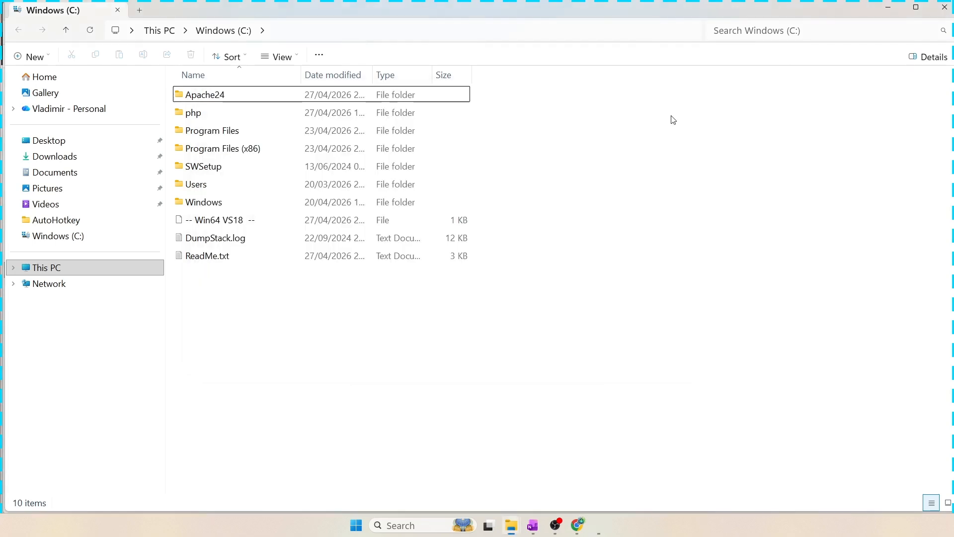
Open httpd.conf from the Apache24 conf folder in Notepad
left_click(216, 97)
double_click(215, 98)
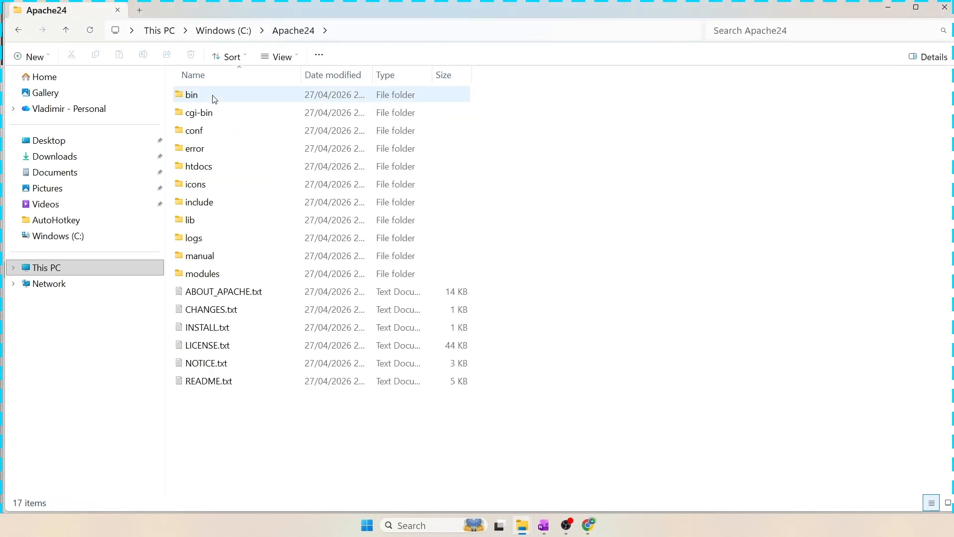
left_click(208, 135)
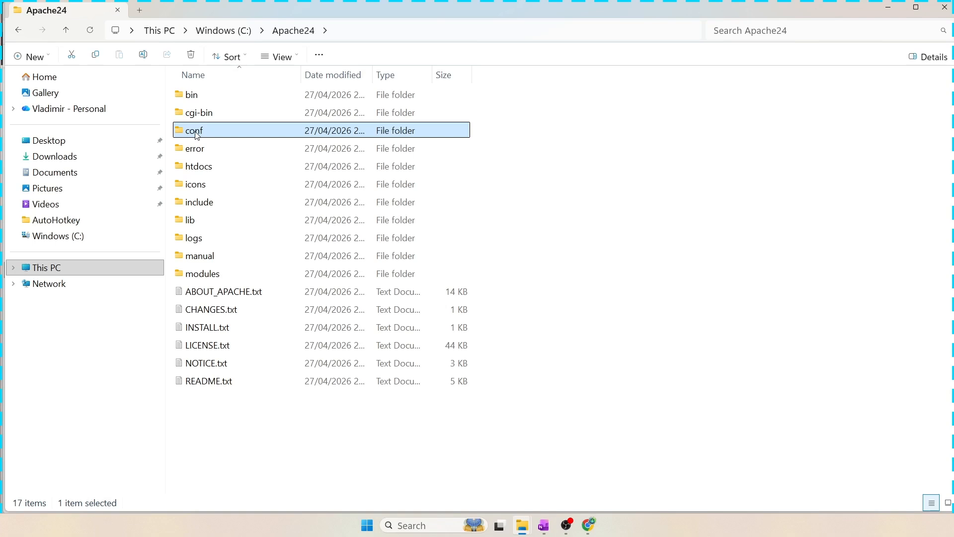
double_click(197, 134)
left_click(213, 242)
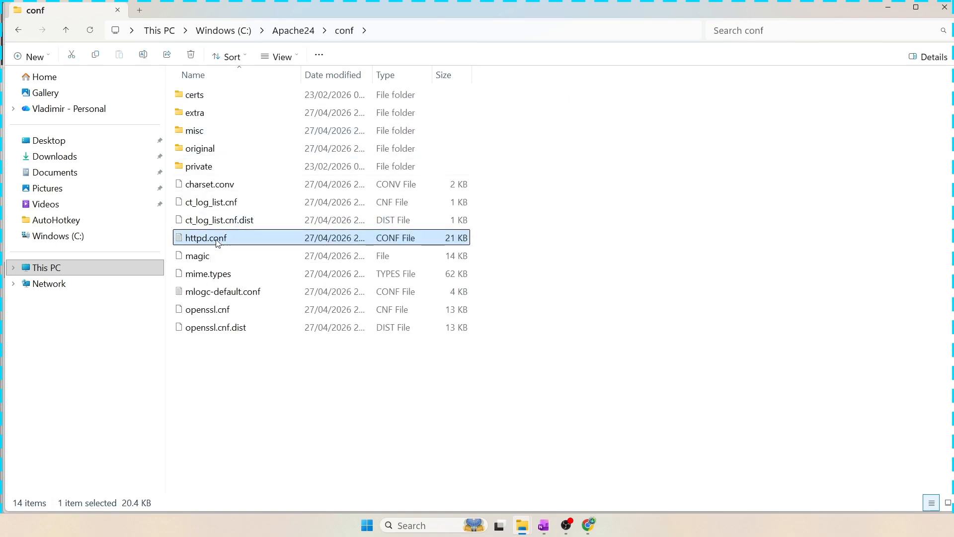
right_click(217, 243)
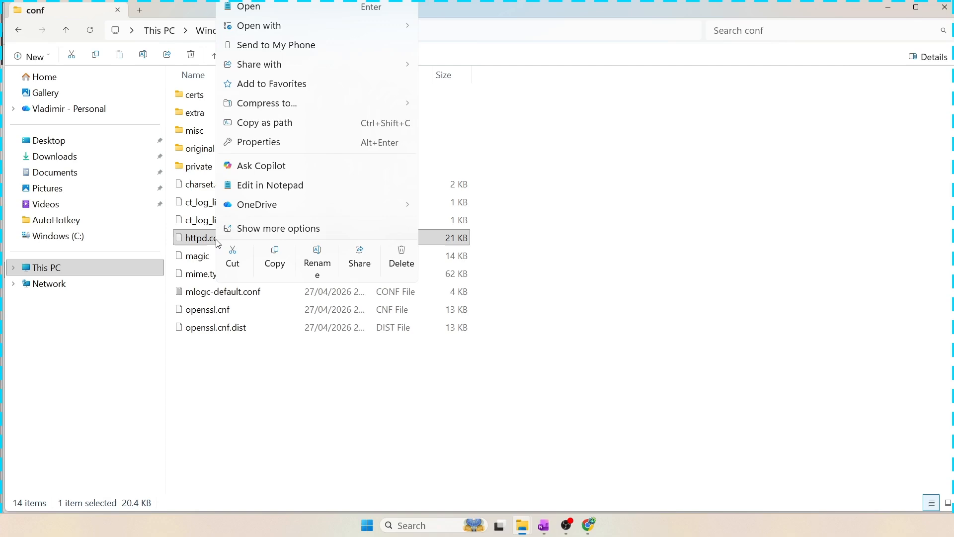
left_click(270, 189)
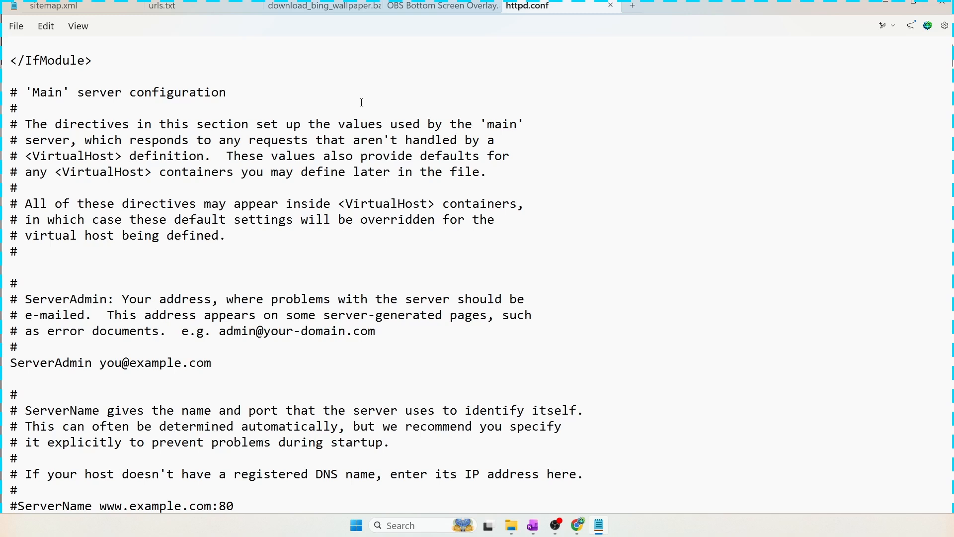
Search the configuration file for servername
key("ctrl+f")
left_click(356, 59)
left_click_drag(356, 58, 294, 59)
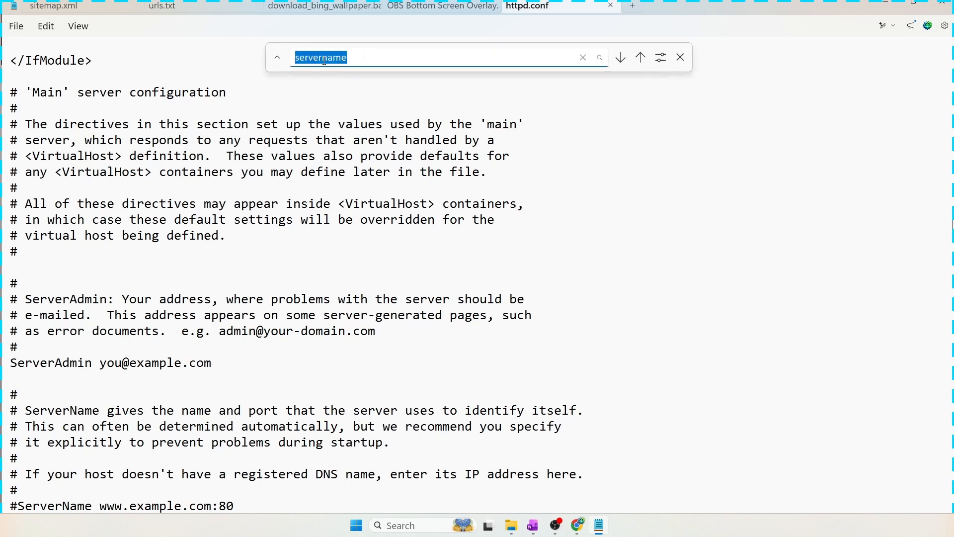
left_click(620, 58)
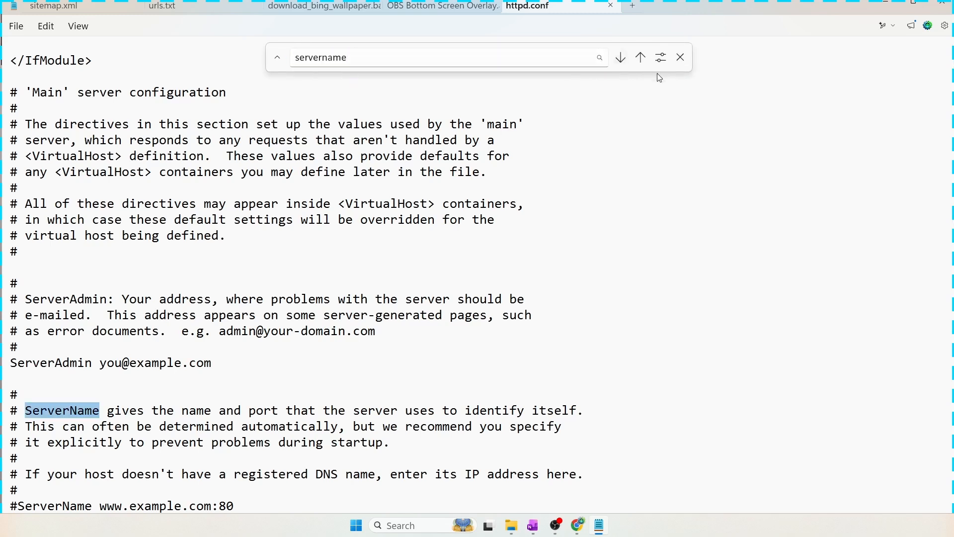
left_click(681, 58)
scroll(140, 352, "down", 3)
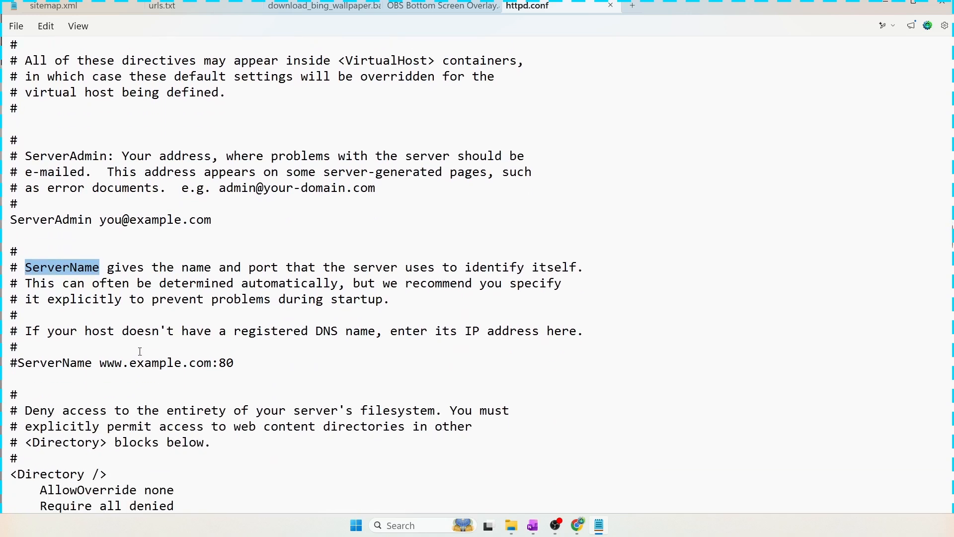
scroll(140, 351, "down", 3)
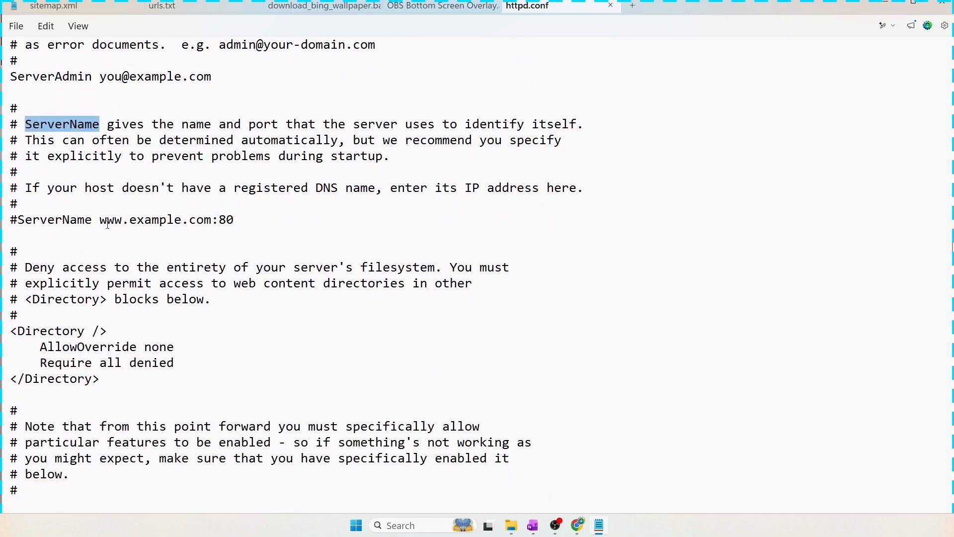
Uncomment the ServerName line and set its host to localhost, giving localhost:80
left_click_drag(233, 219, 10, 227)
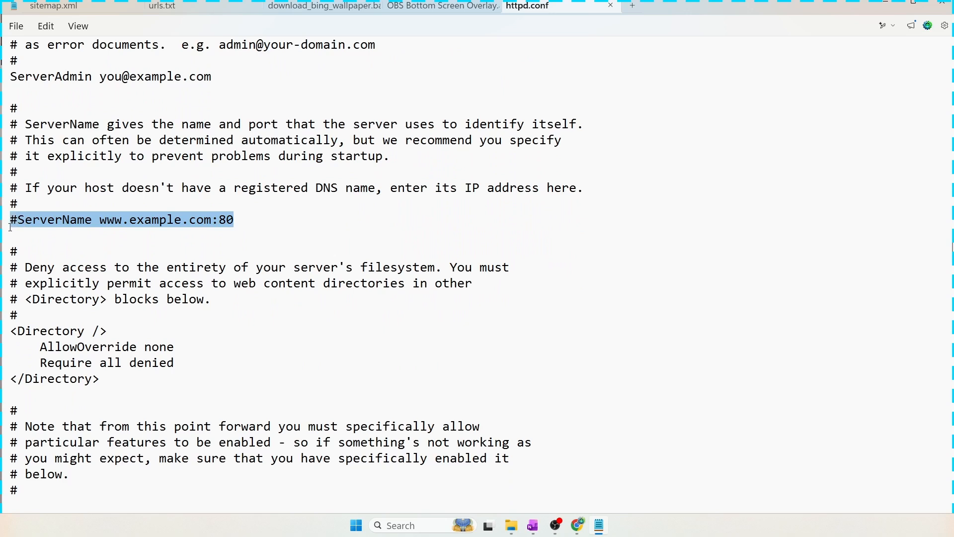
left_click(108, 224)
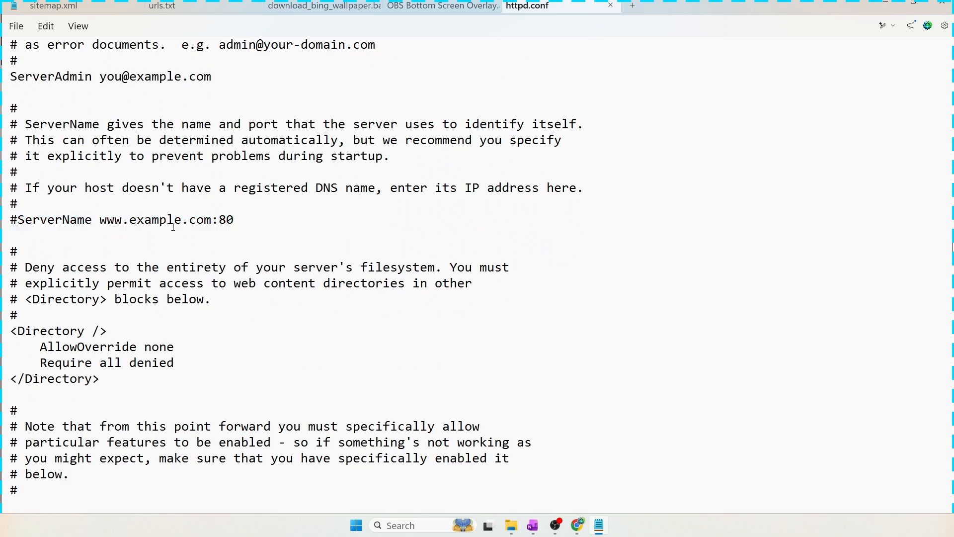
left_click(17, 219)
left_click_drag(17, 220, 11, 220)
key("XF86Calculator")
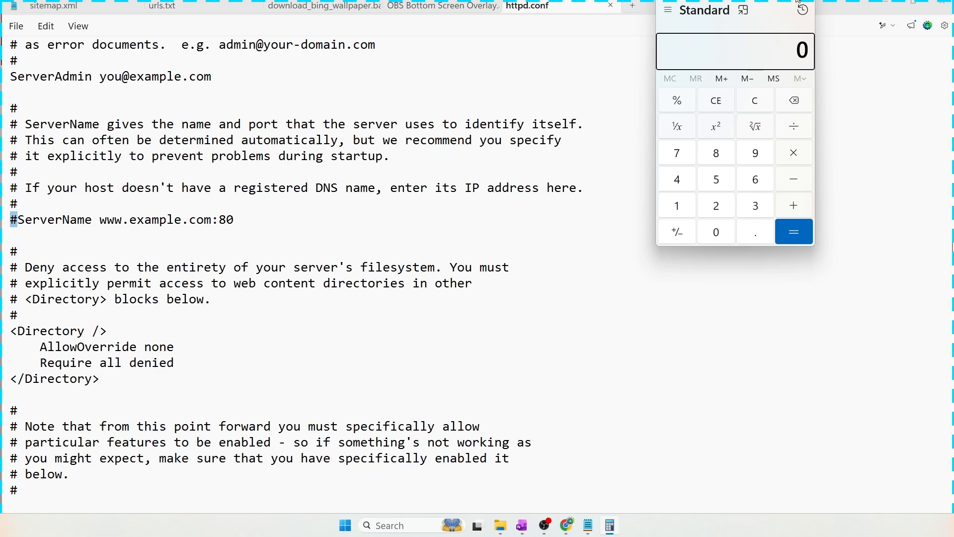
key("alt+F4")
key("BackSpace")
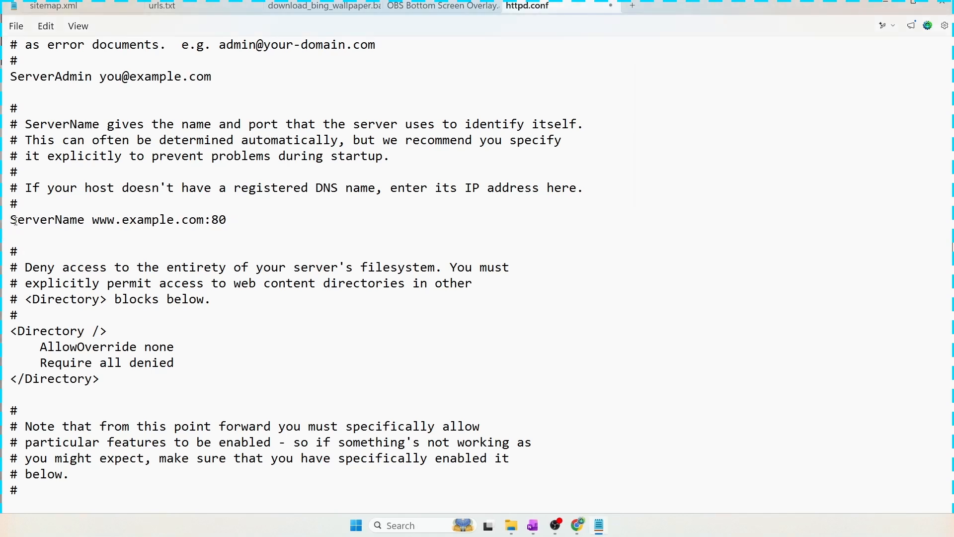
left_click_drag(92, 219, 203, 219)
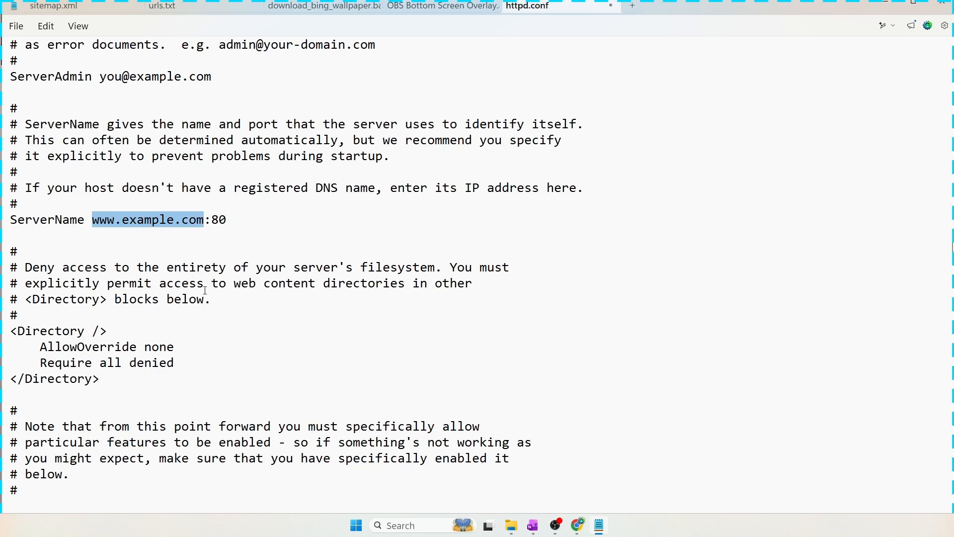
type("localhost")
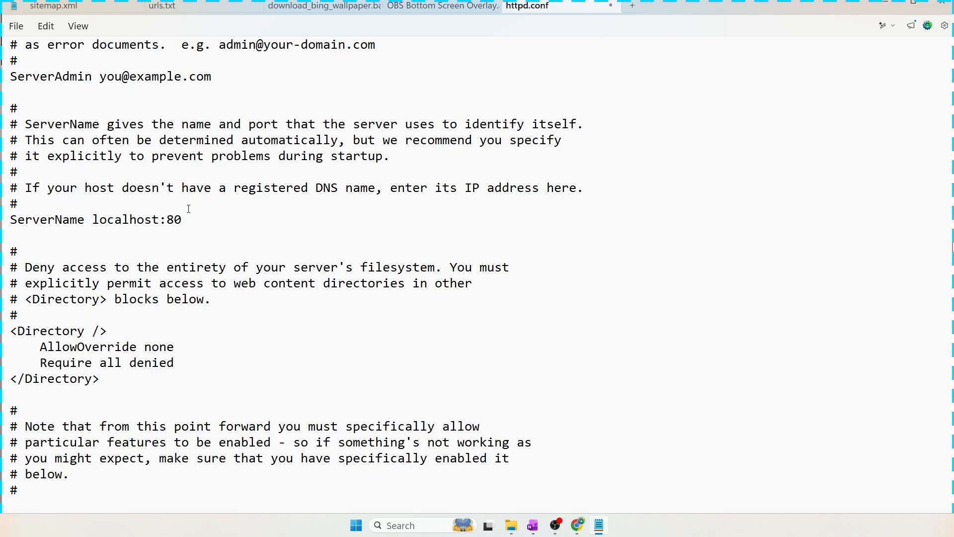
Save httpd.conf and close Notepad
left_click(20, 30)
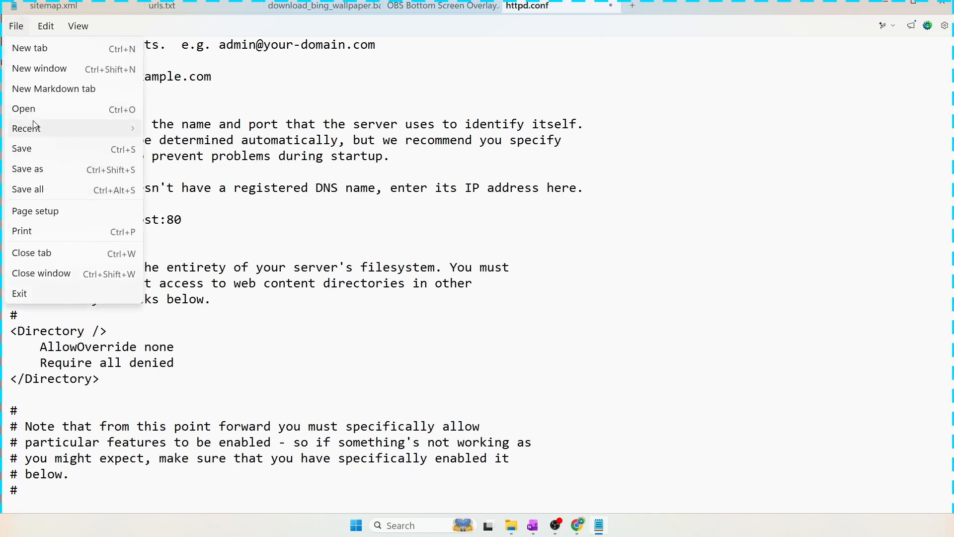
left_click(40, 145)
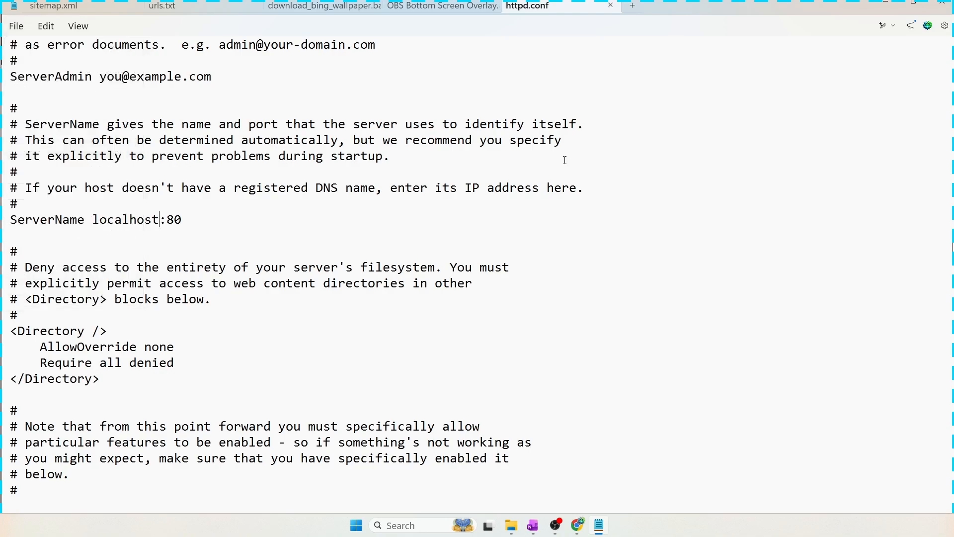
left_click(942, 4)
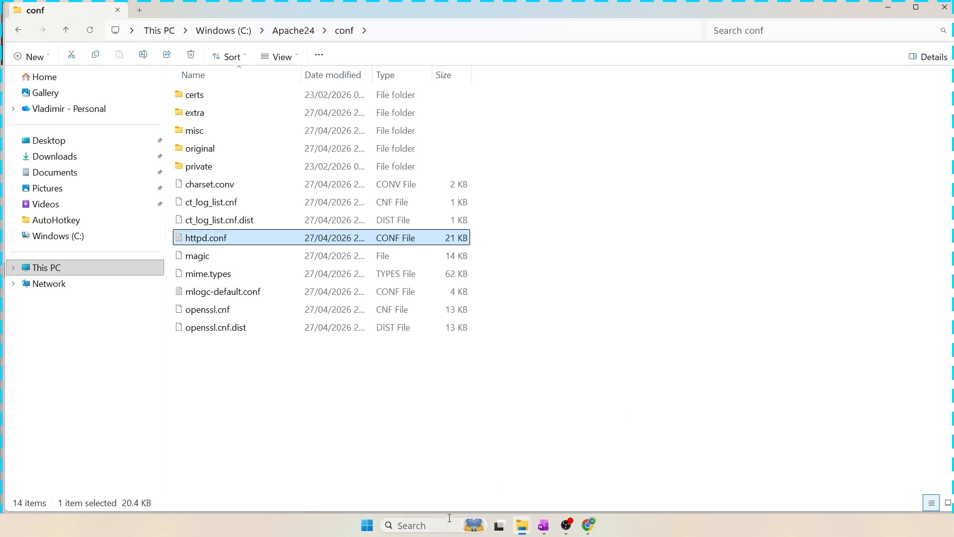
Open Command Prompt as administrator
left_click(426, 525)
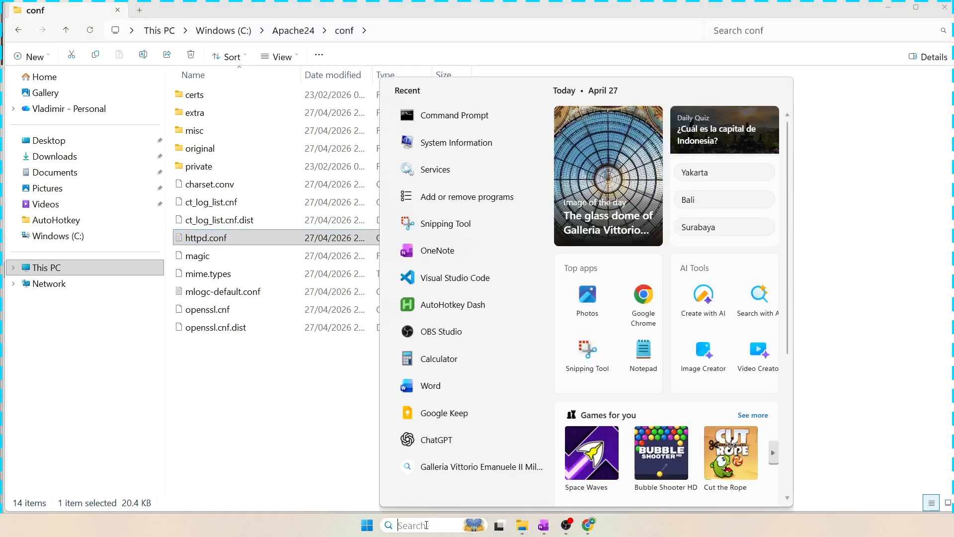
type("cmd")
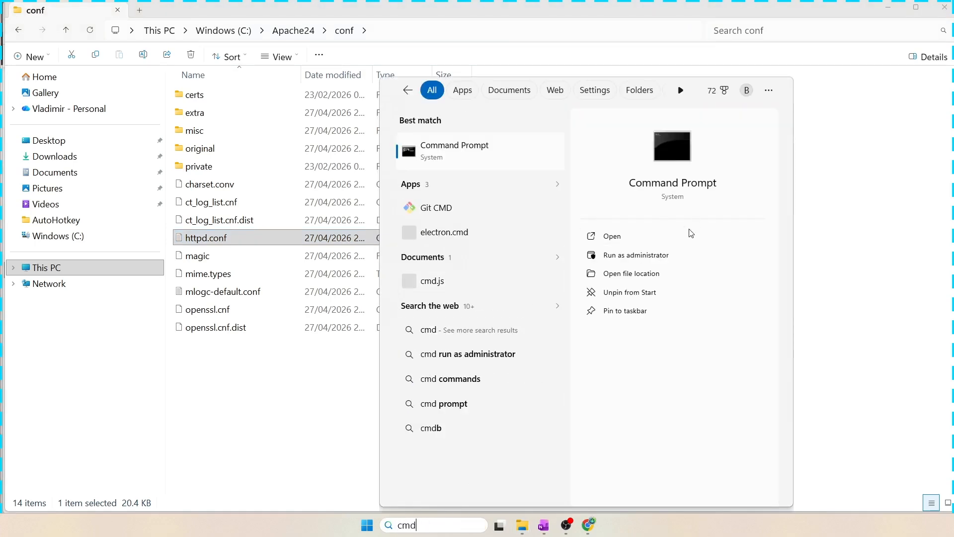
left_click(659, 255)
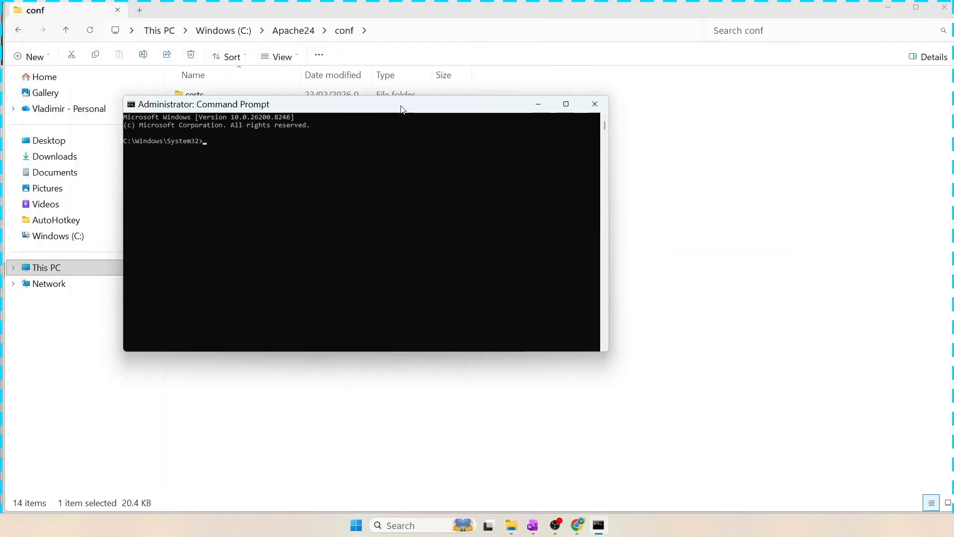
Change the directory to c:\apache24\bin and start the server by running httpd
left_click_drag(401, 108, 459, 115)
type("cd ")
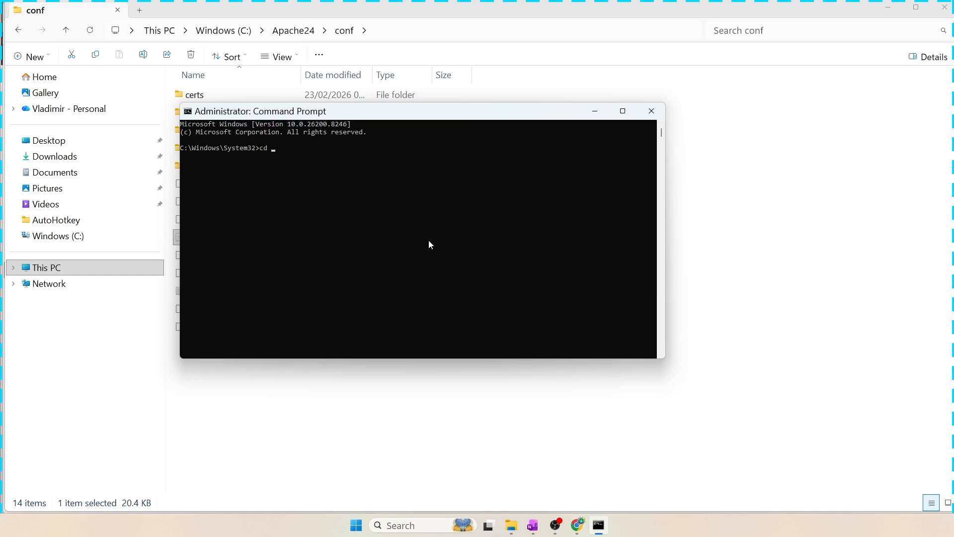
type("c:\\apache24\bin")
key("Return")
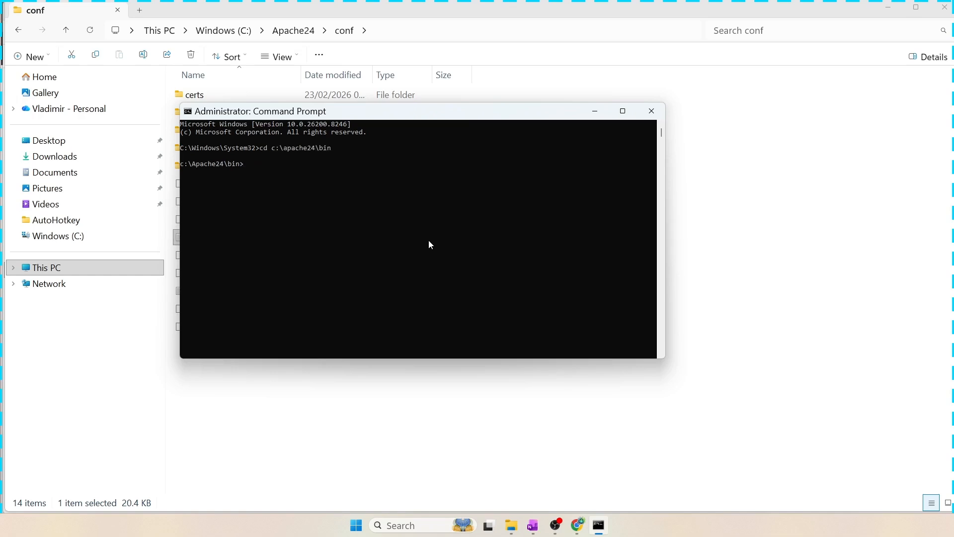
type("httpd")
key("Return")
Browse to localhost in the web browser to check the Apache test page
left_click(357, 526)
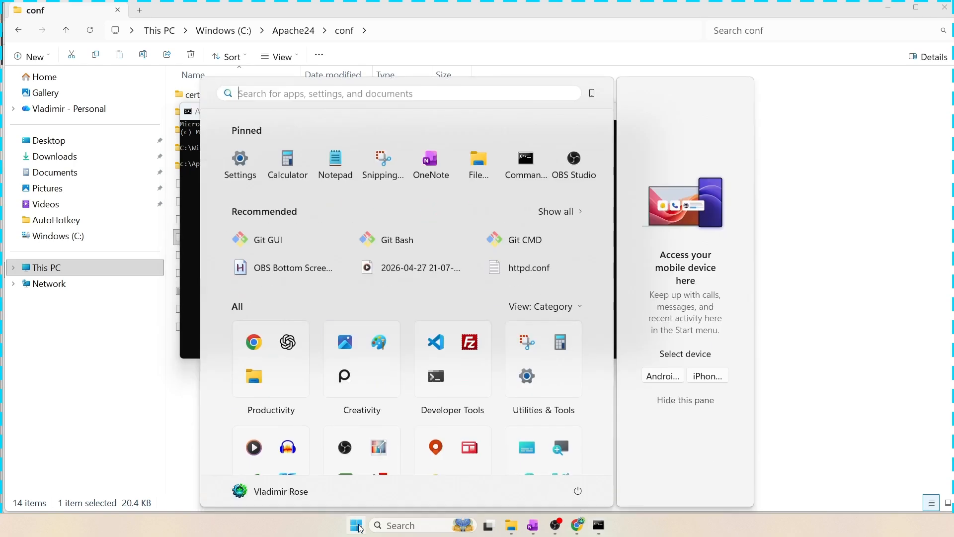
left_click(588, 489)
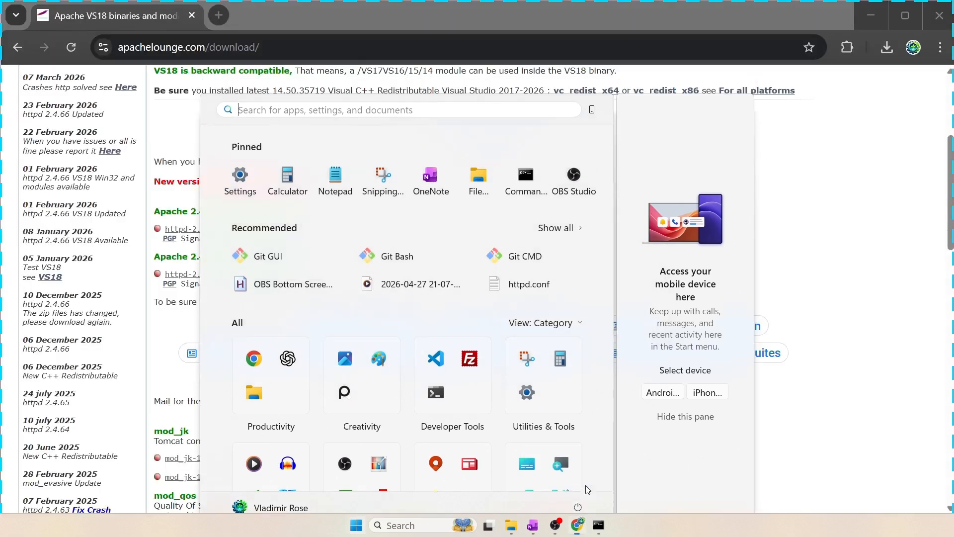
left_click(293, 49)
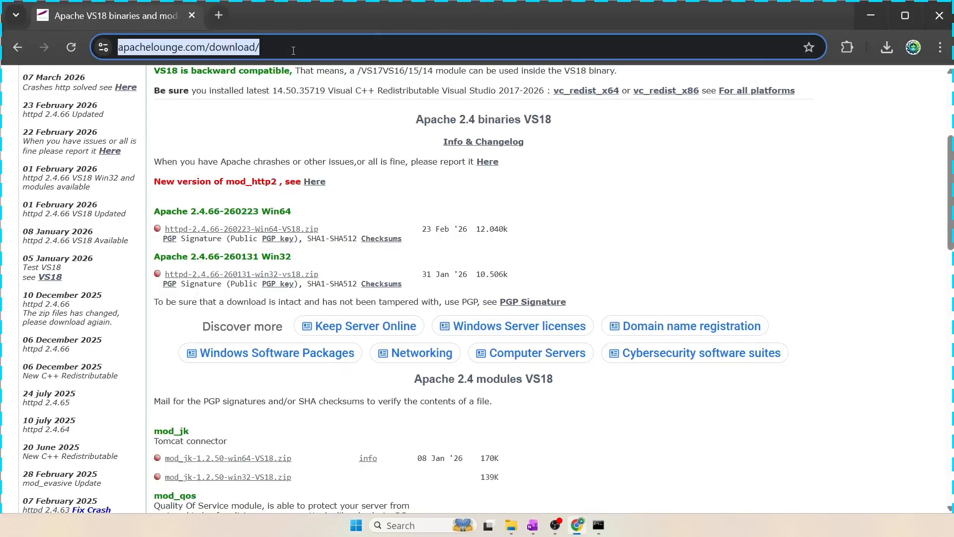
type("localhost")
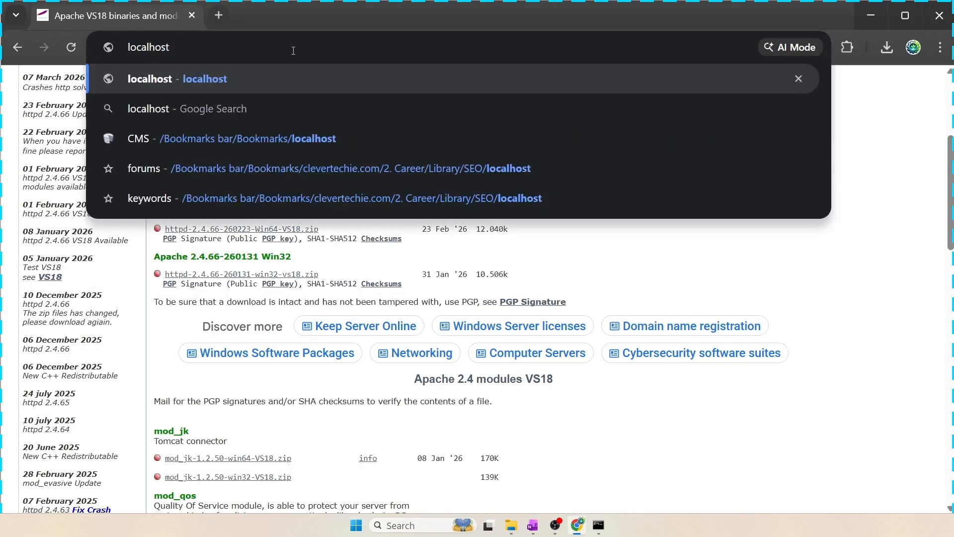
key("Return")
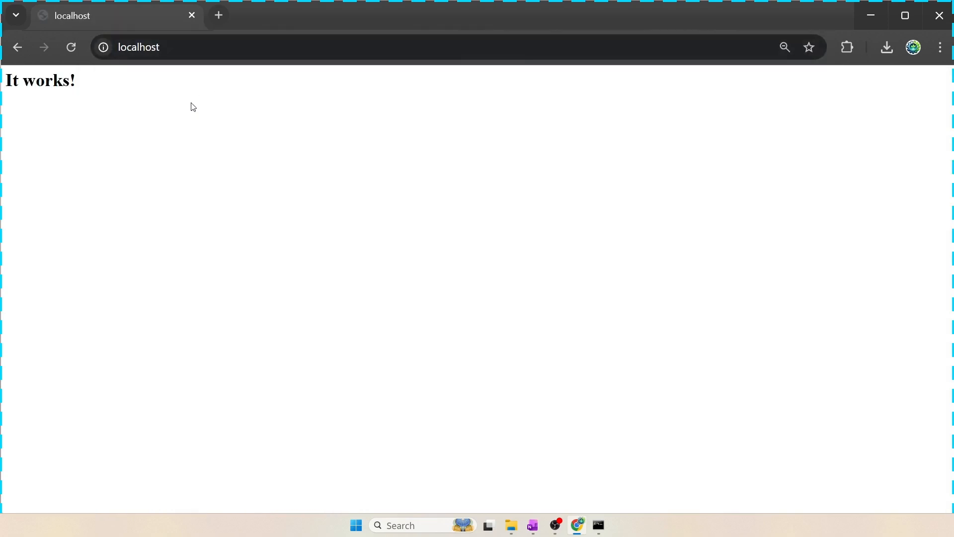
left_click_drag(100, 85, 5, 84)
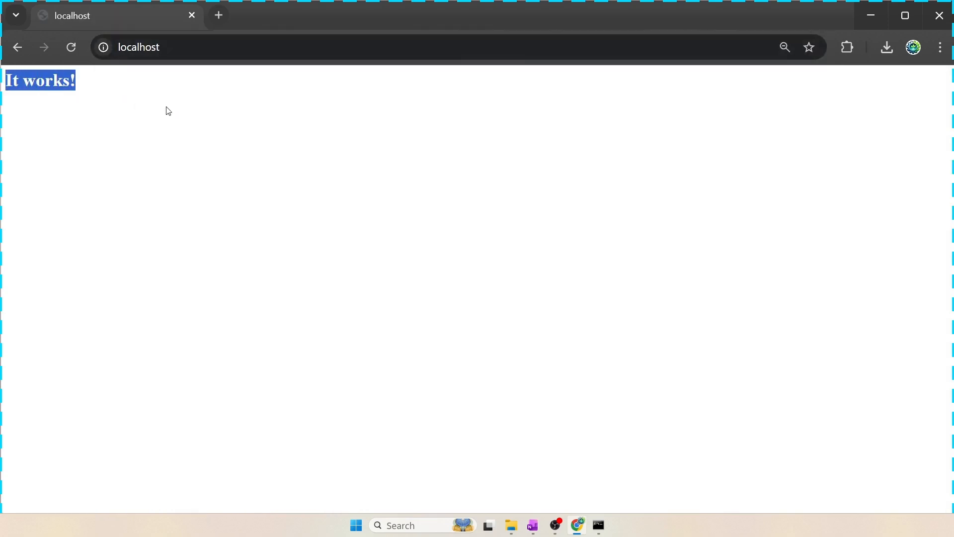
left_click(158, 92)
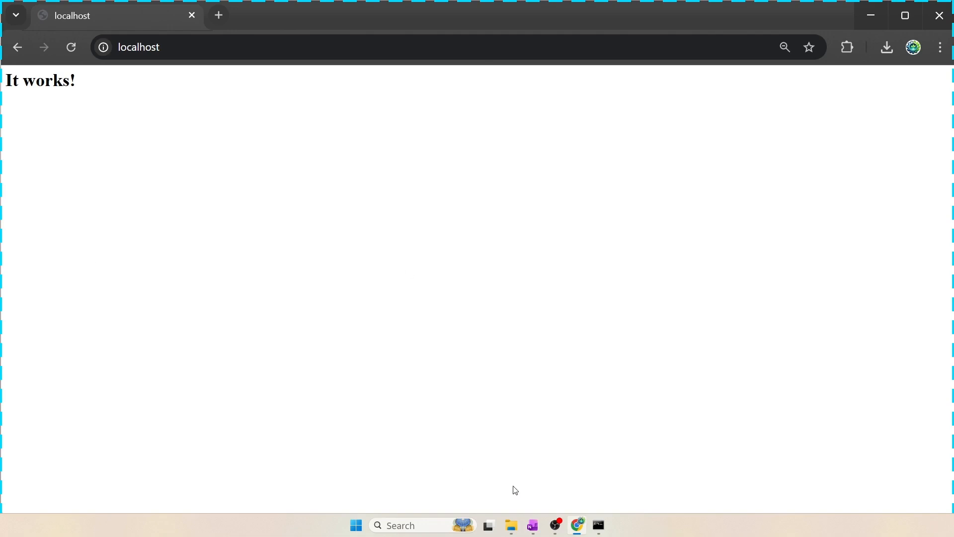
Open a new regular Command Prompt window from the search
left_click(533, 526)
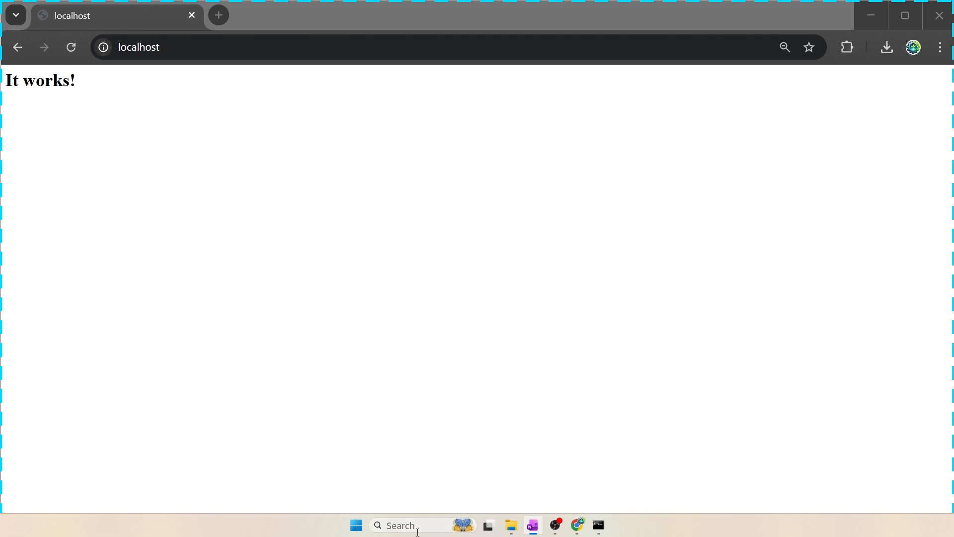
left_click(599, 525)
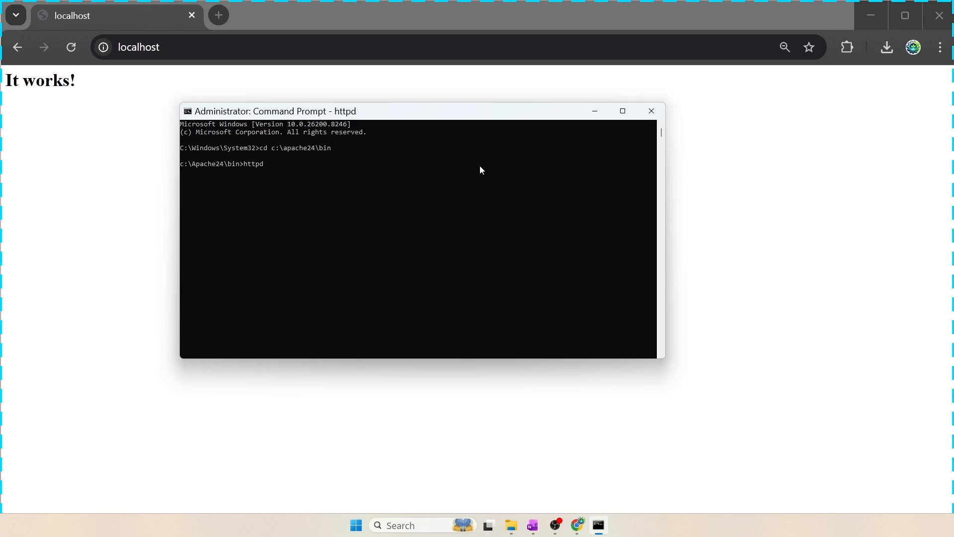
left_click(418, 525)
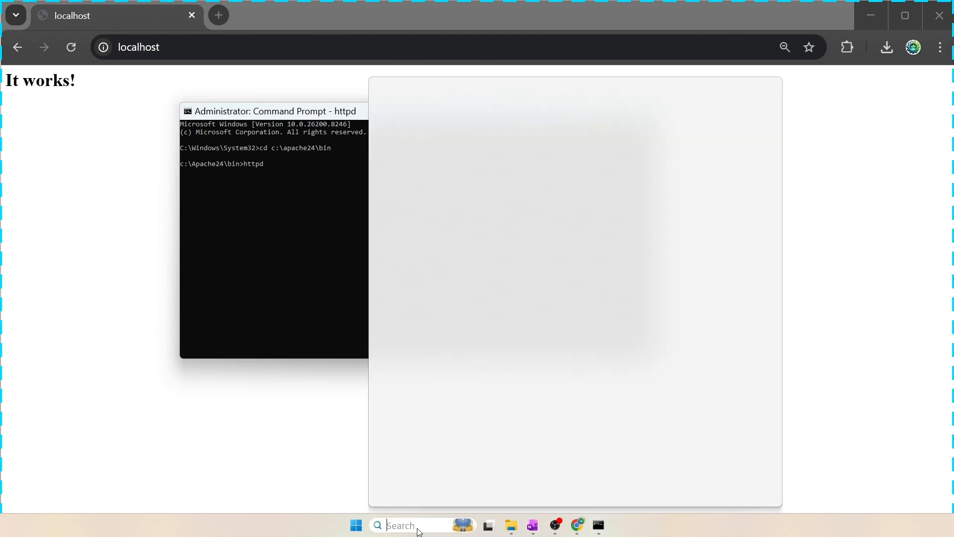
type("cmd")
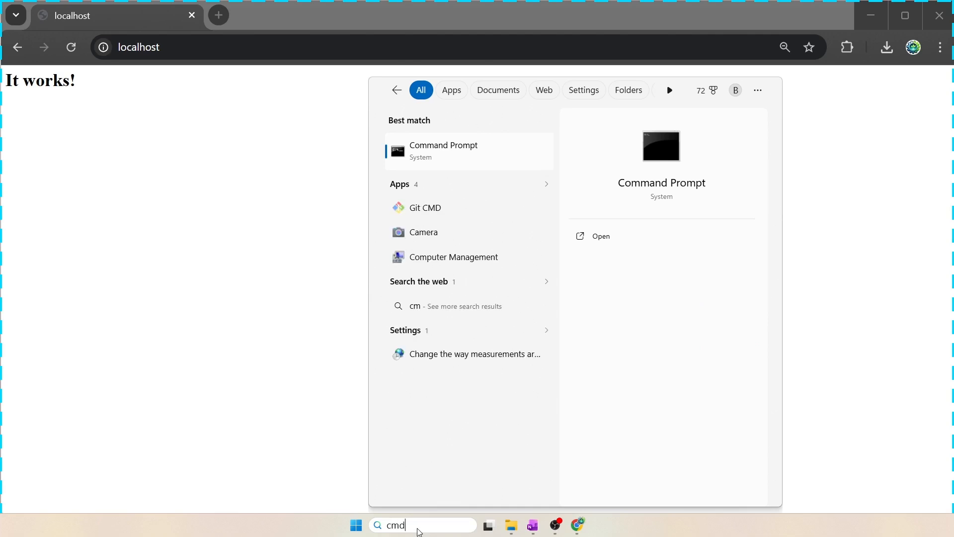
key("Return")
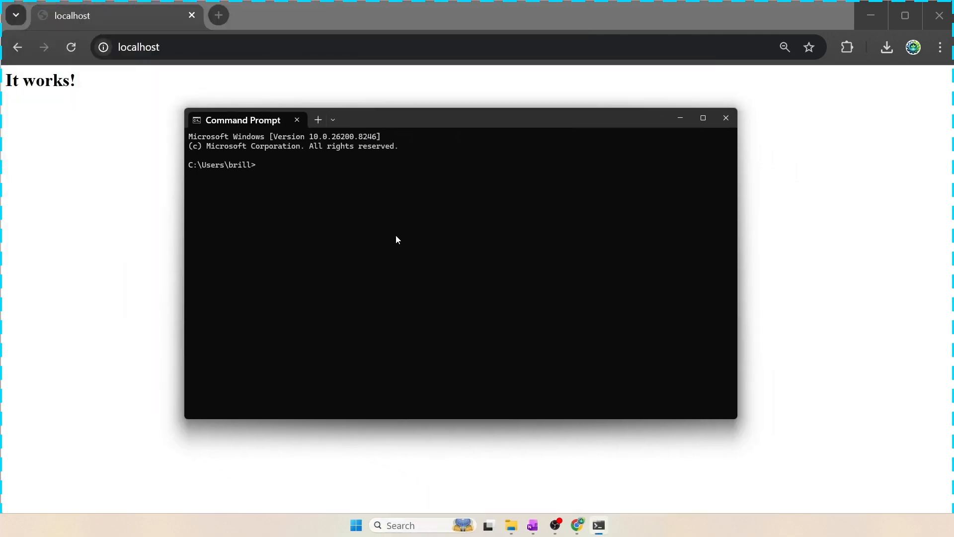
Try to install Apache as a Windows service by running httpd.exe -k install from c:\apache24\bin in the regular prompt
type("cd c:\\apache24\\bin")
key("Return")
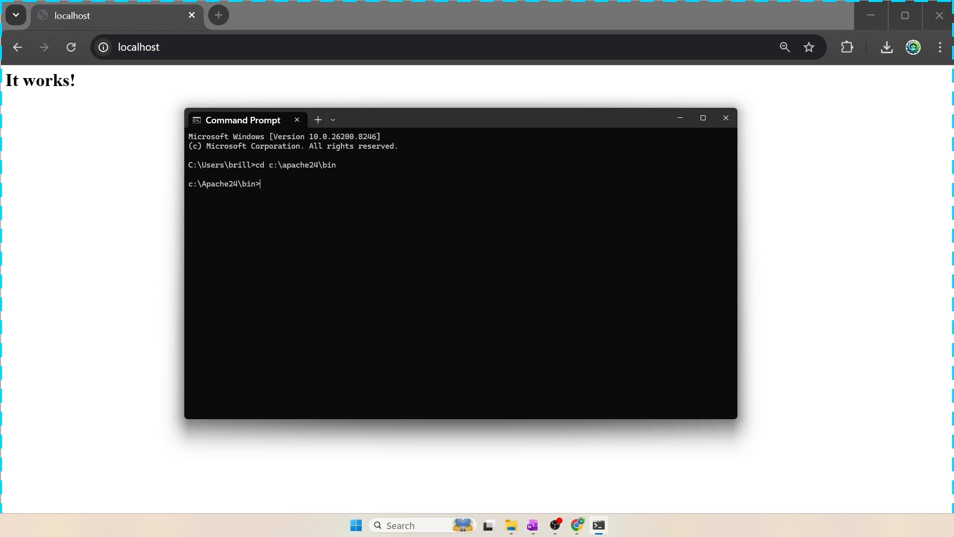
type("httpd.exe -k install")
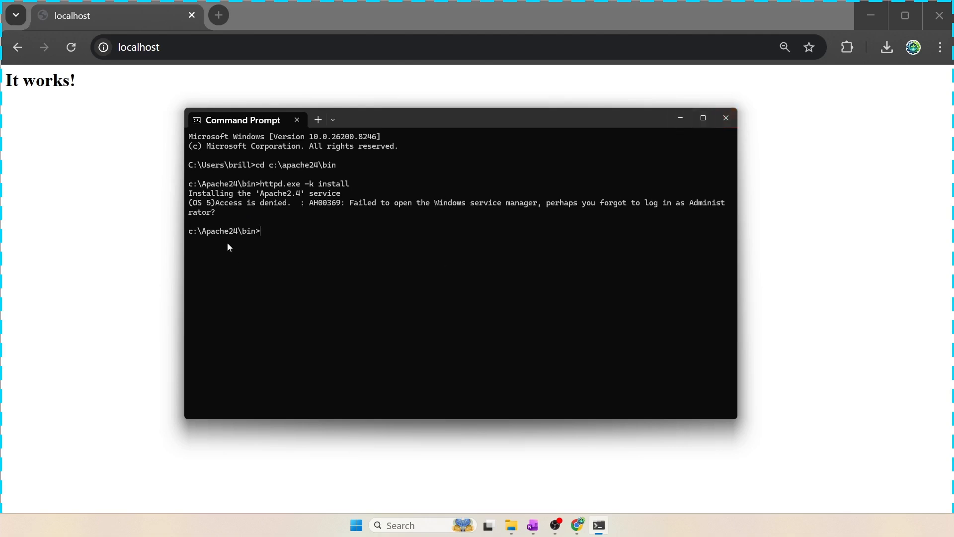
left_click(727, 118)
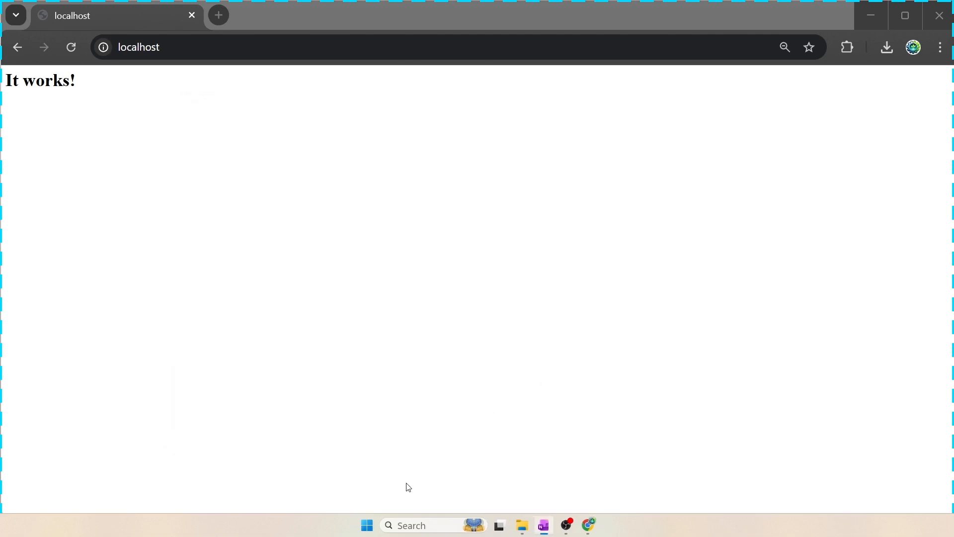
Open Command Prompt as administrator from the search
left_click(367, 525)
type("cmd")
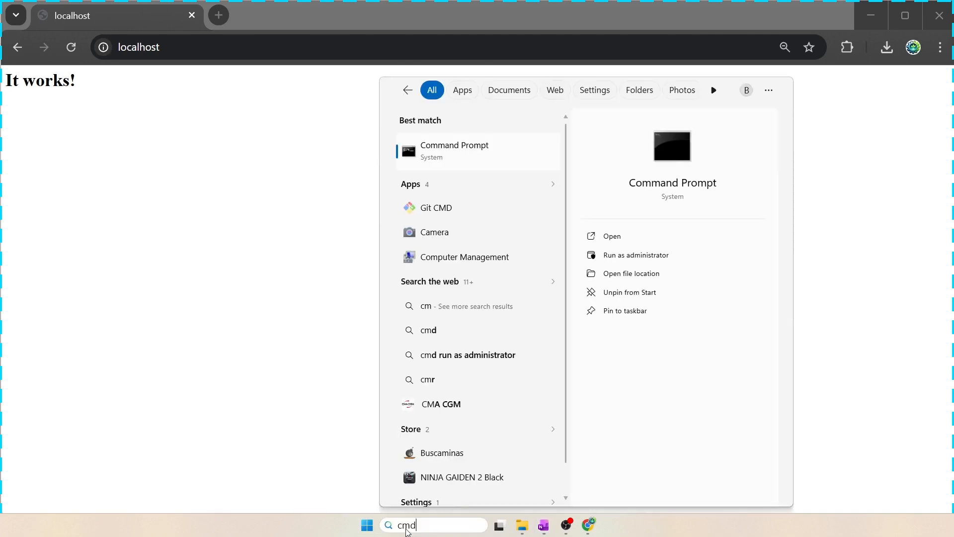
left_click(629, 260)
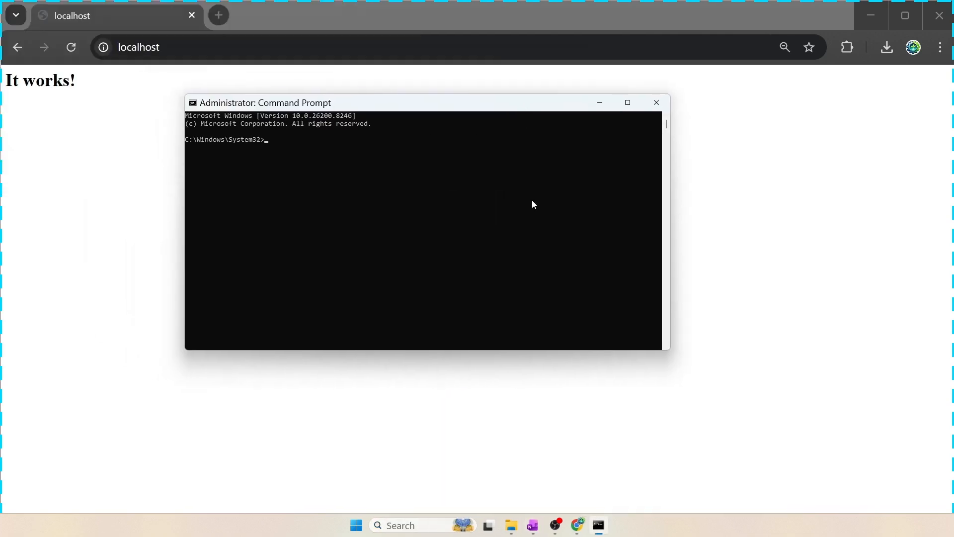
Change the directory to C:\apache24\bin and install Apache as a service with httpd.exe -k install
type("cd")
type(" C:\\apachce2")
type("24\bin")
key("Return")
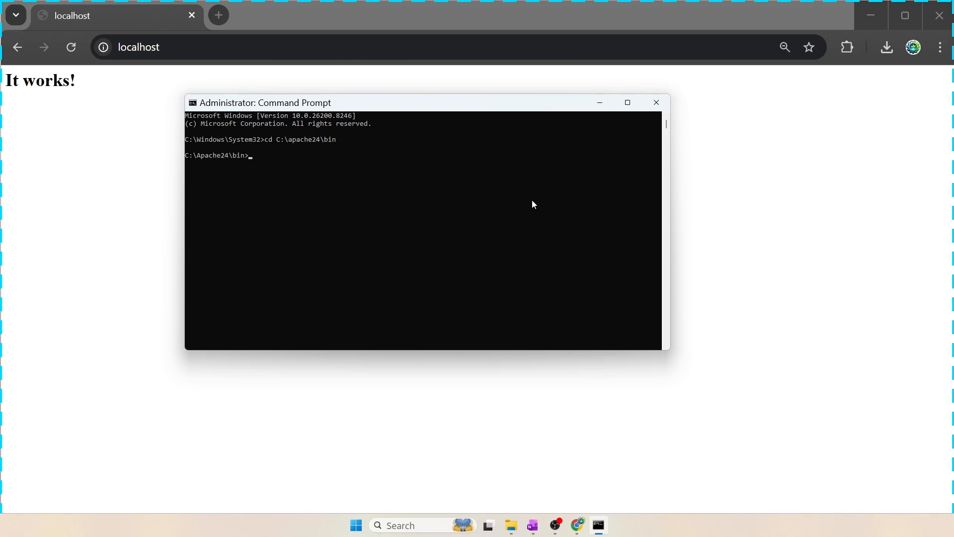
type("httpd.exe -k install")
key("Return")
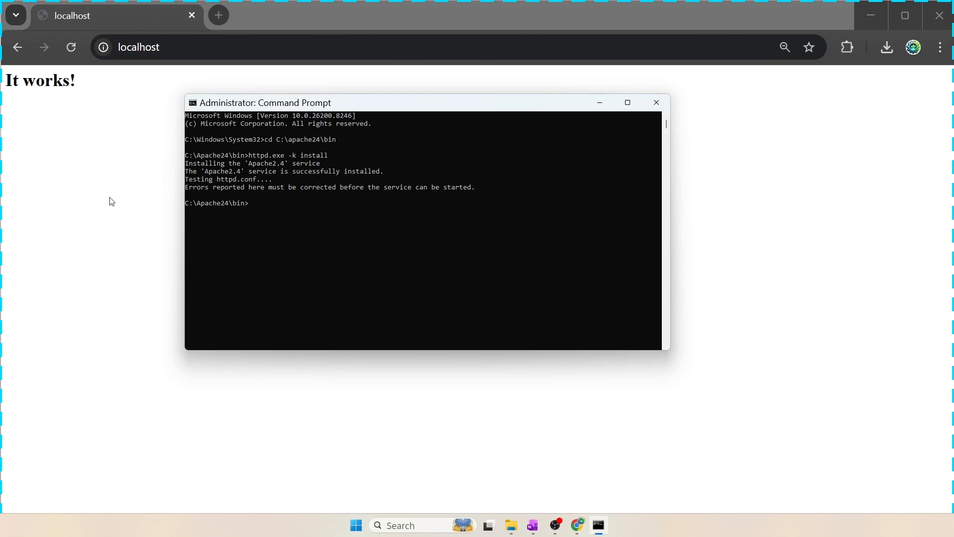
Search for and open the Services app
left_click(387, 427)
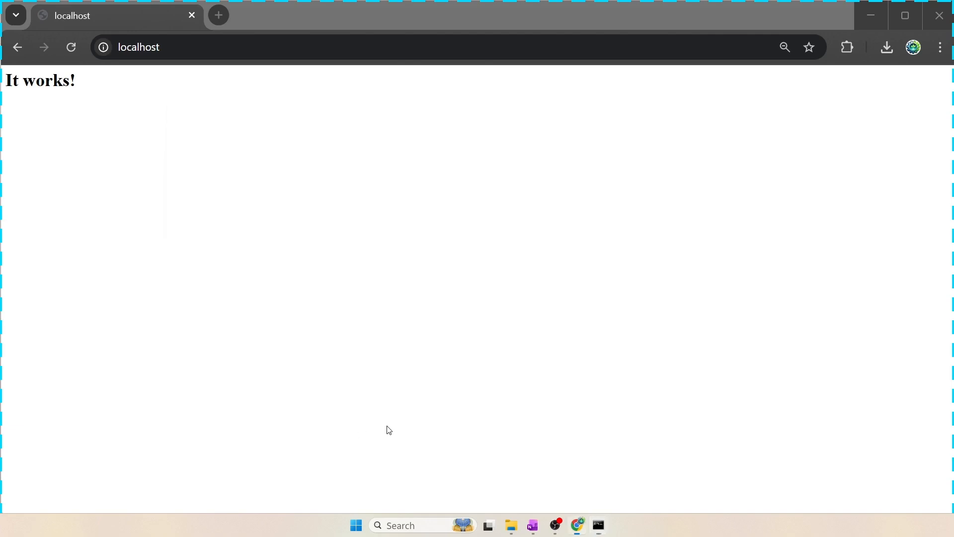
left_click(356, 525)
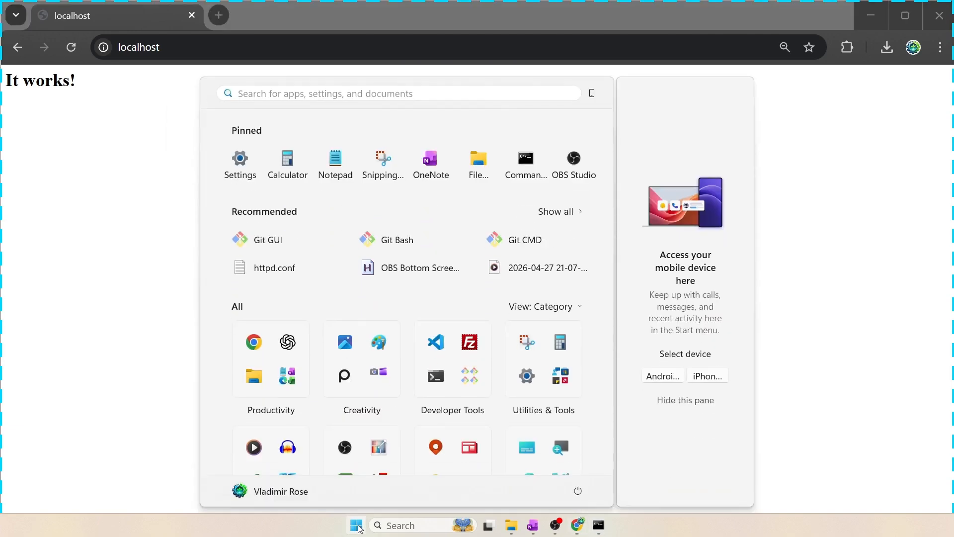
type("w")
key("BackSpace")
type("servie")
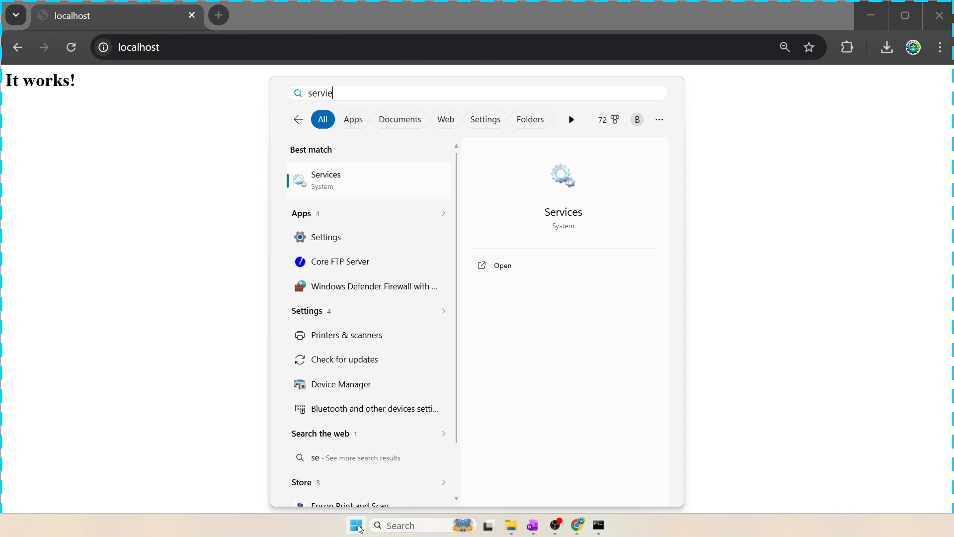
key("BackSpace")
type("ces")
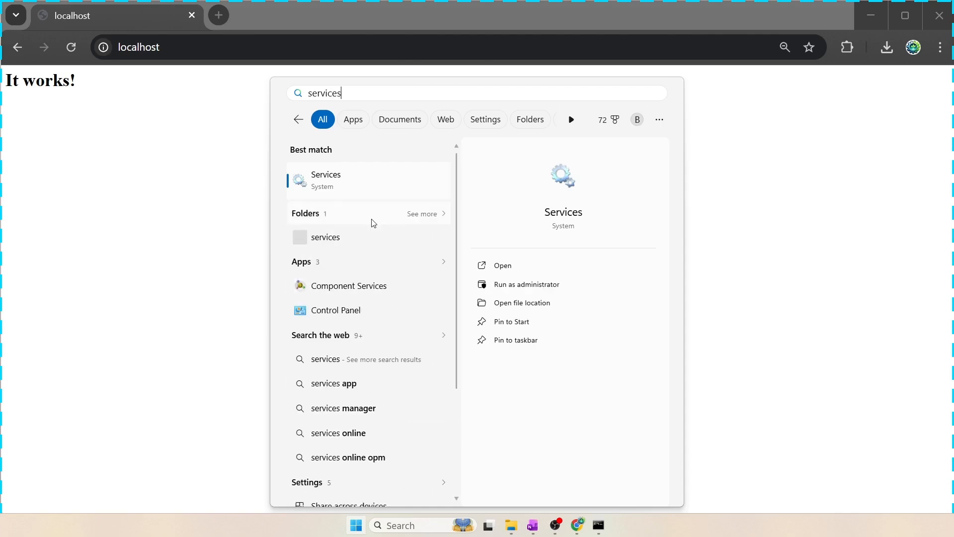
left_click(347, 186)
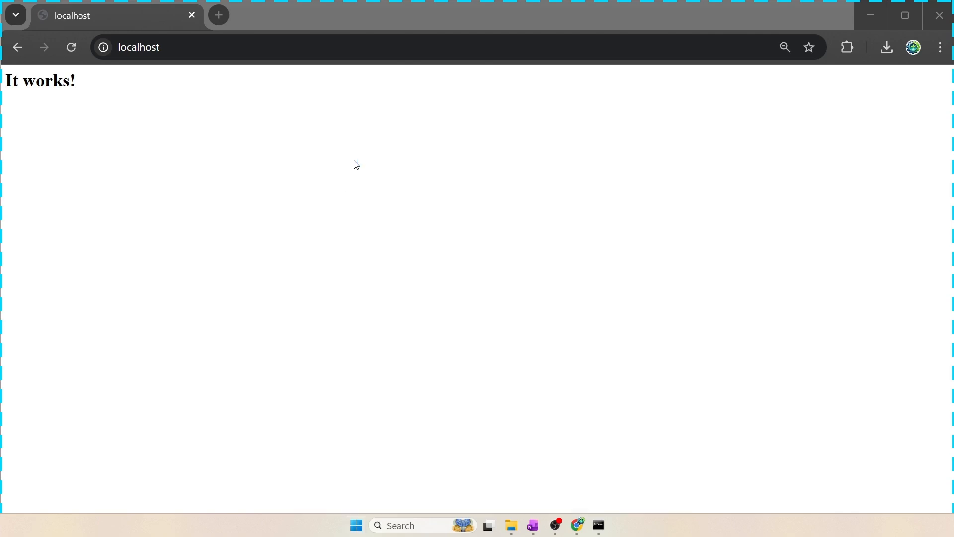
Start the Apache2.4 service and close Services
left_click_drag(349, 0, 317, 20)
left_click(253, 175)
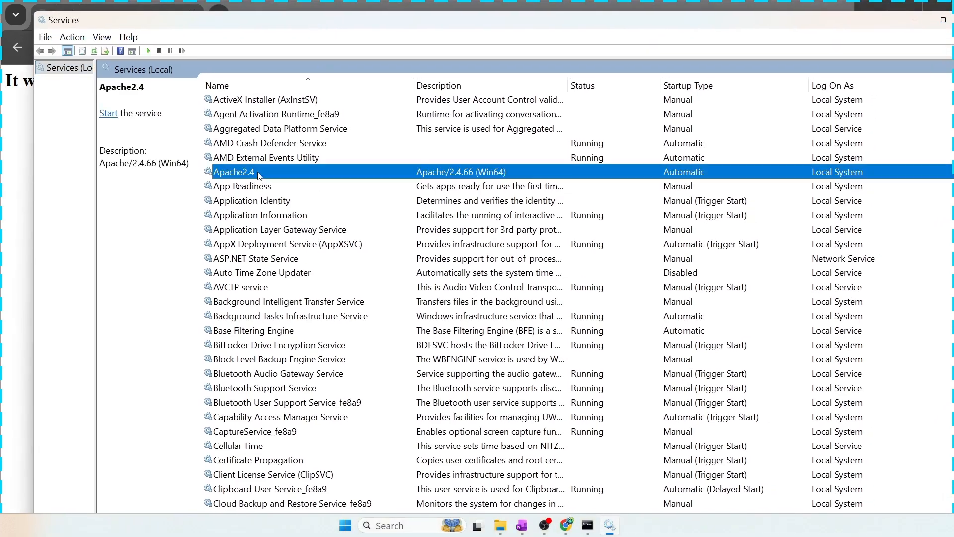
right_click(288, 175)
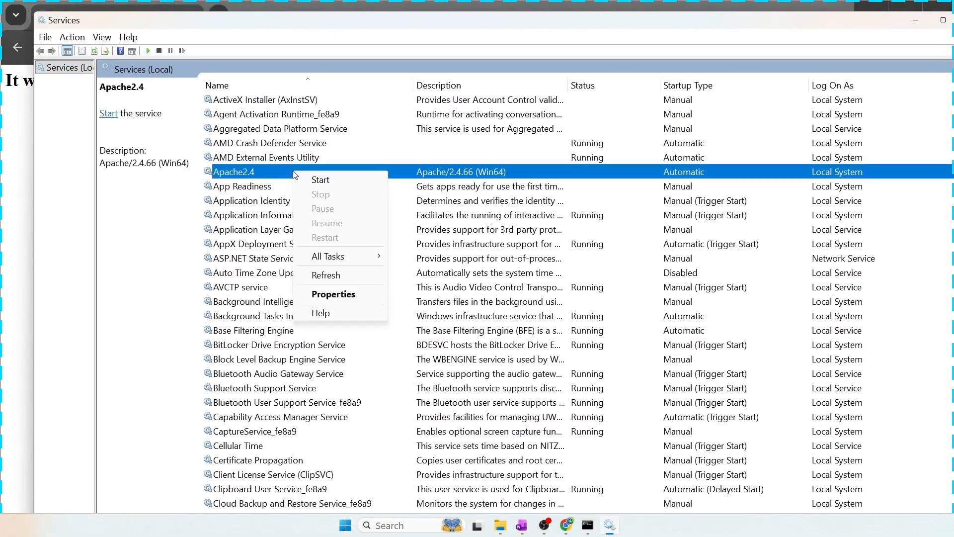
left_click(321, 180)
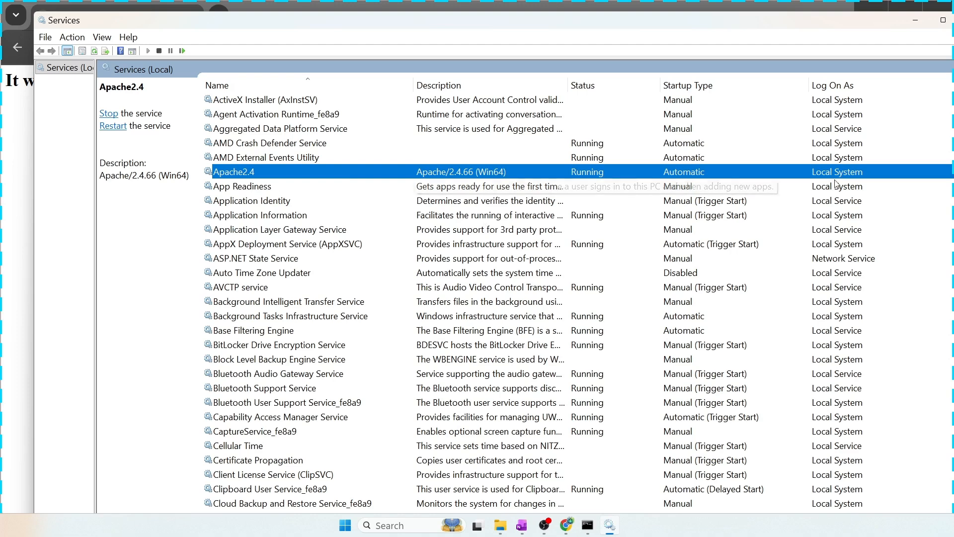
key("alt+F4")
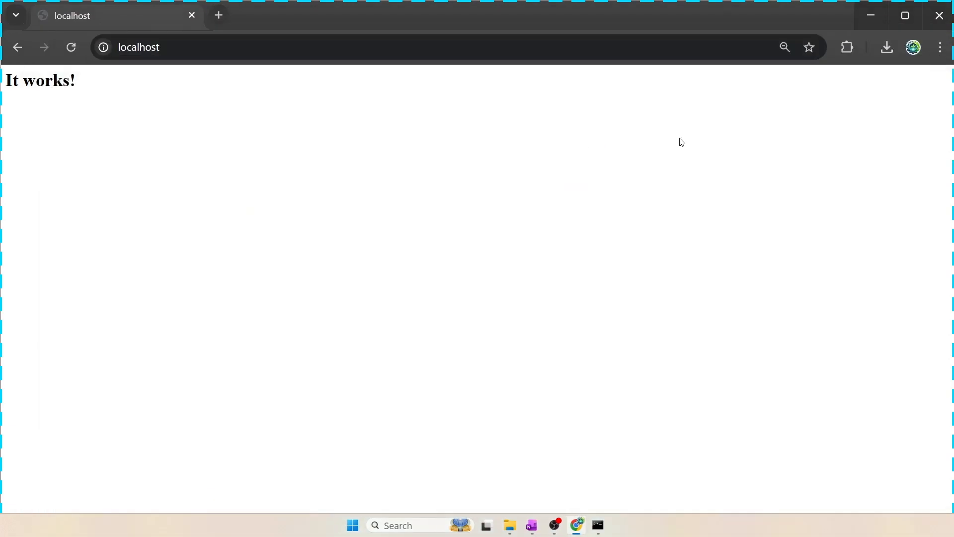
left_click(176, 47)
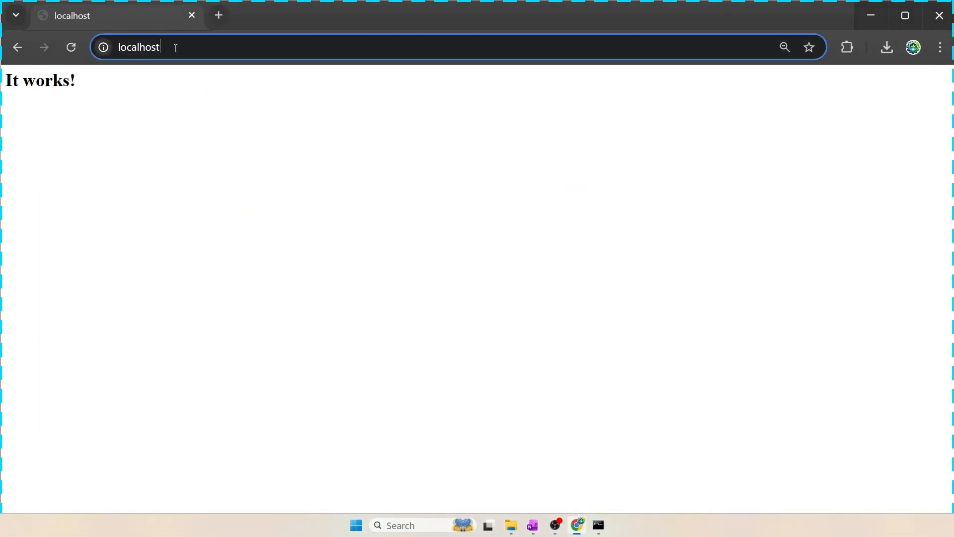
left_click(188, 129)
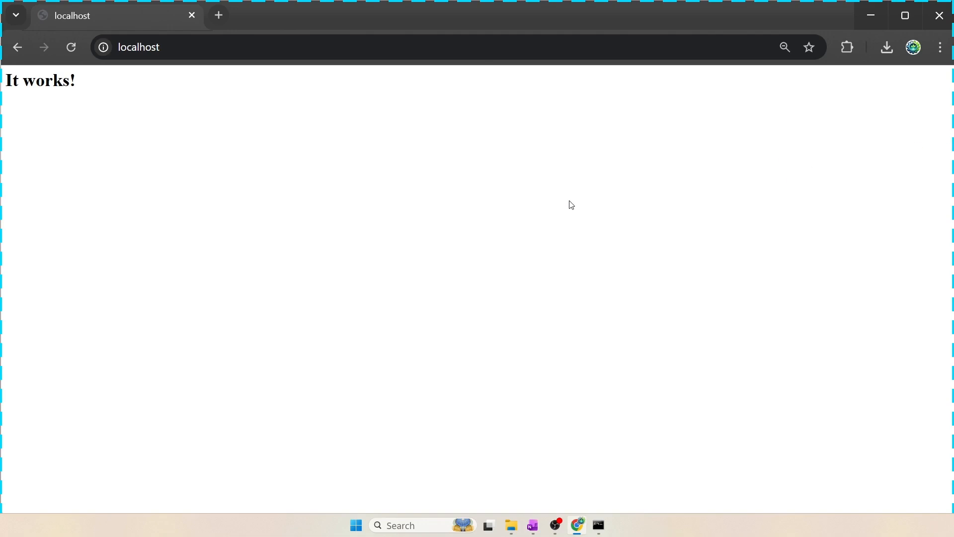
key("alt+Tab")
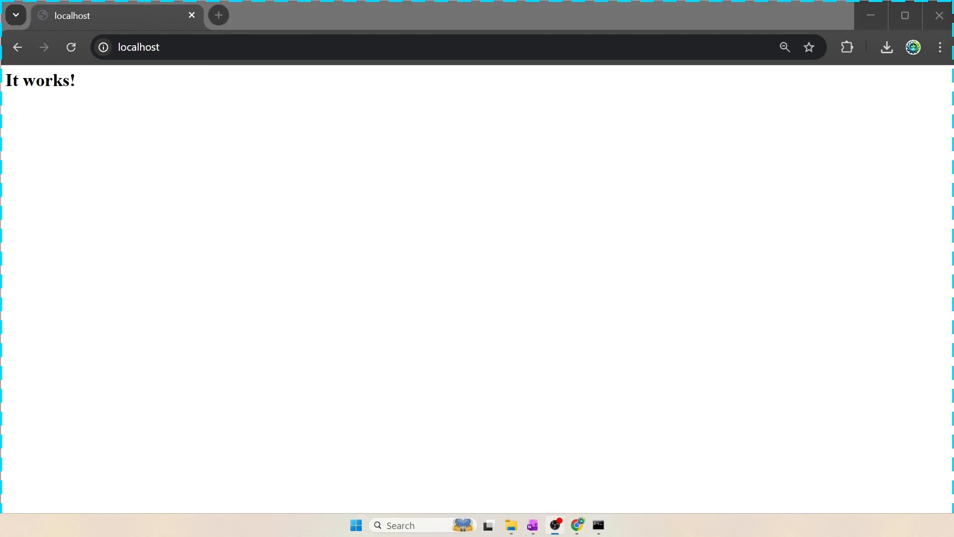
left_click(873, 16)
left_click(656, 102)
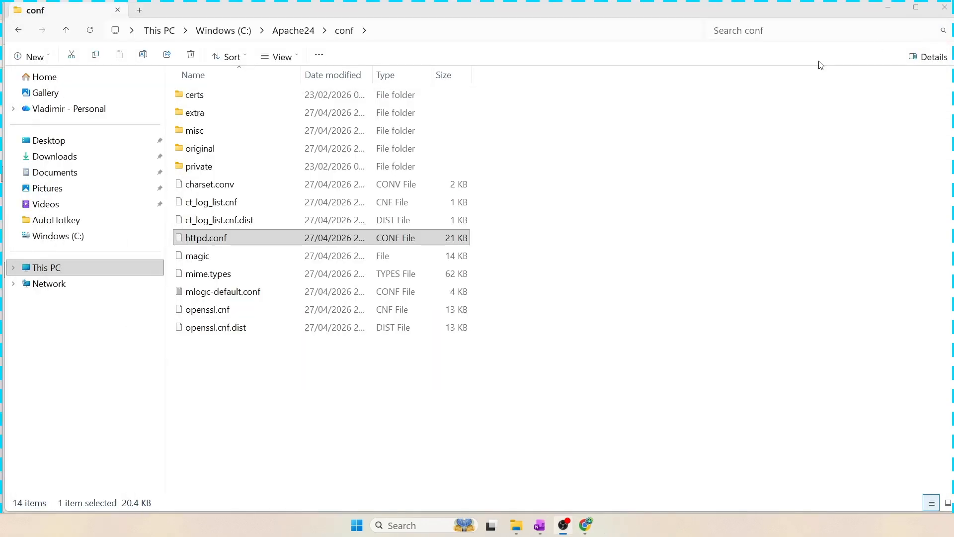
left_click(888, 8)
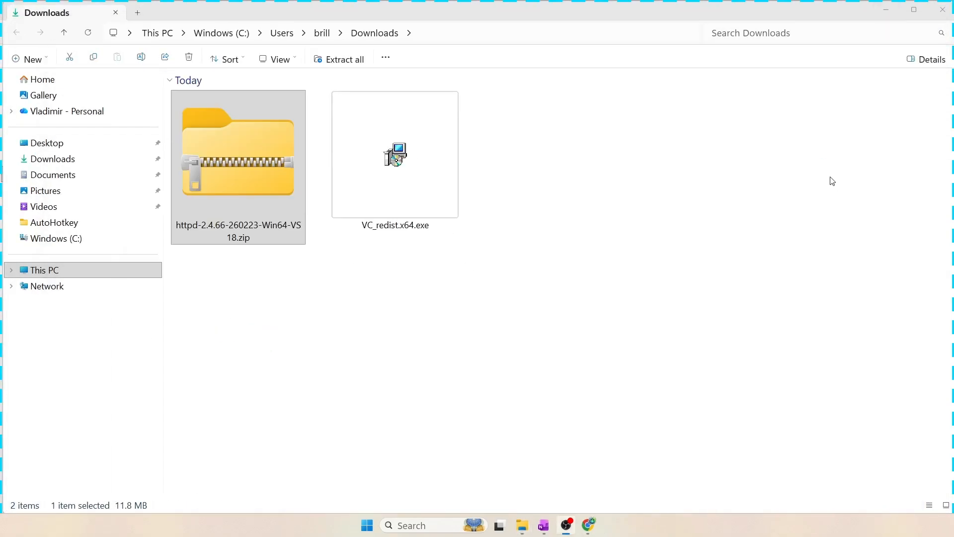
left_click(889, 10)
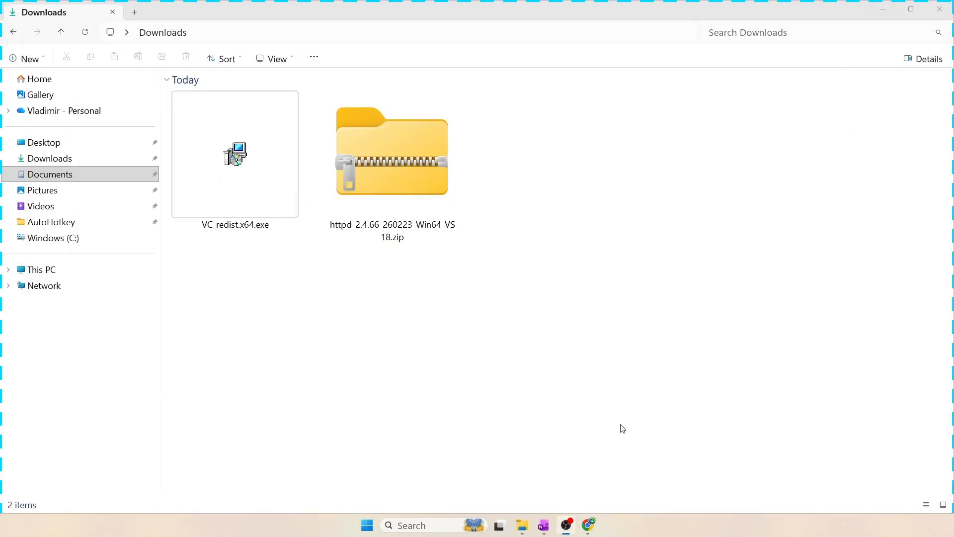
left_click(589, 525)
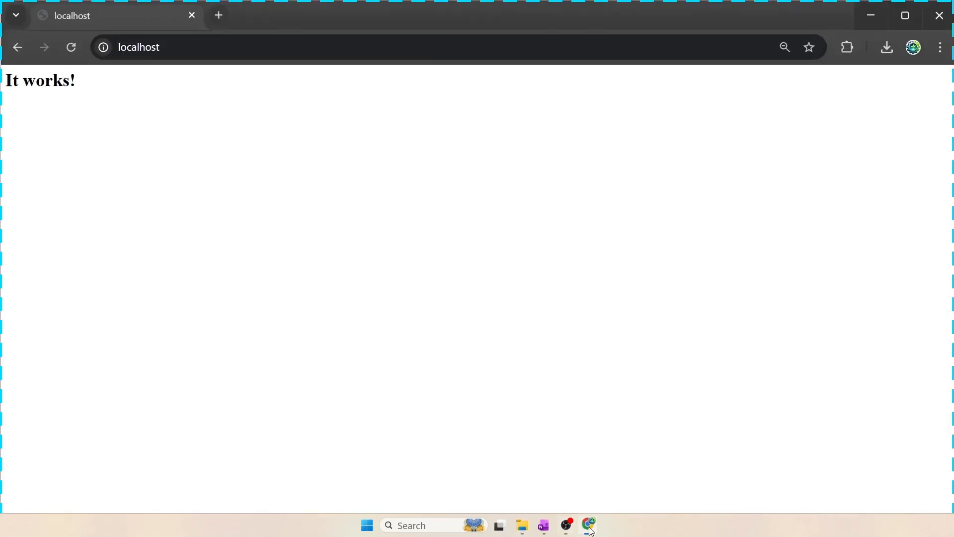
Go back to the Apache Lounge download page in the browser
left_click(17, 47)
scroll(648, 226, "up", 4)
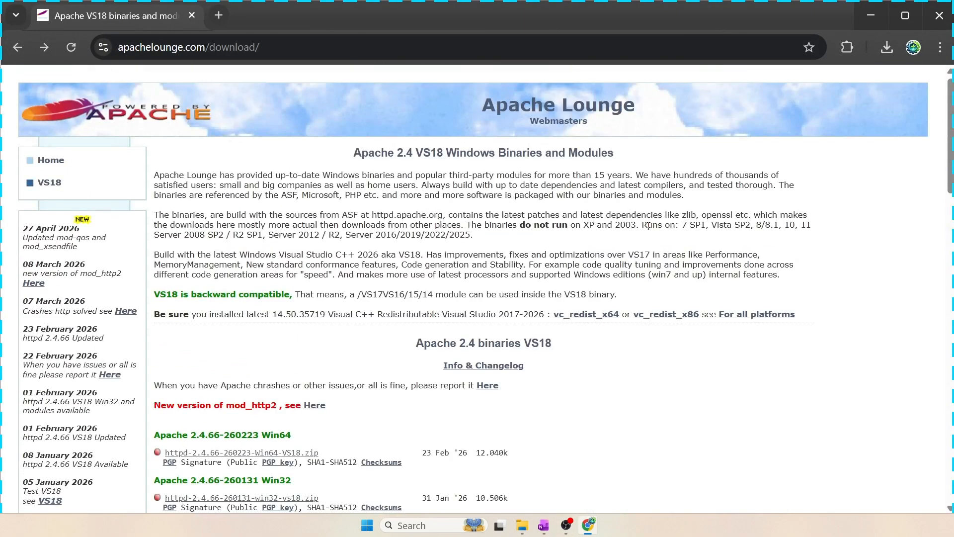